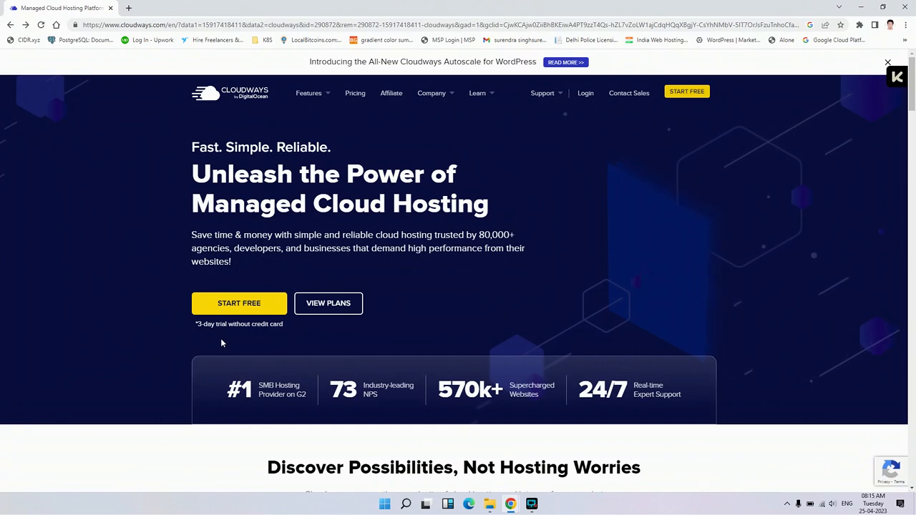
- Look over the Cloudways homepage, examining the hosting benefits and platform feature sections
scroll(223, 333, down, 3)
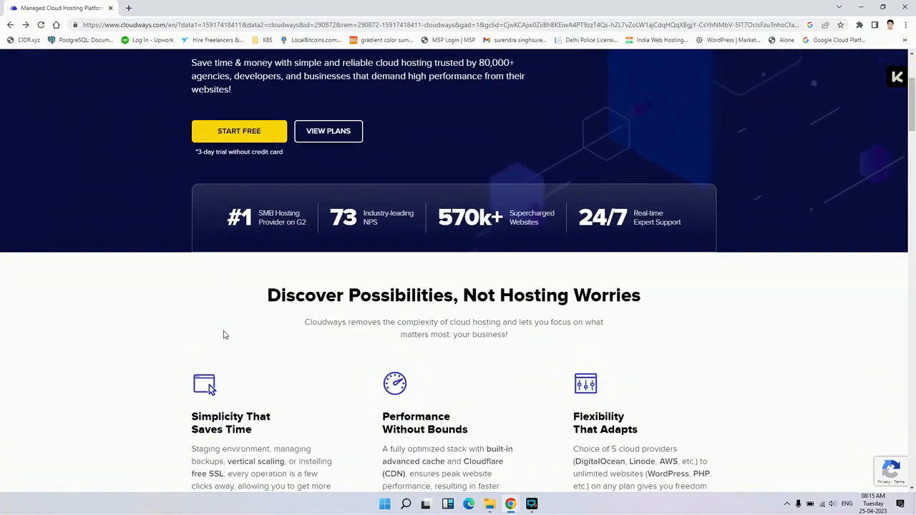
scroll(226, 318, down, 1)
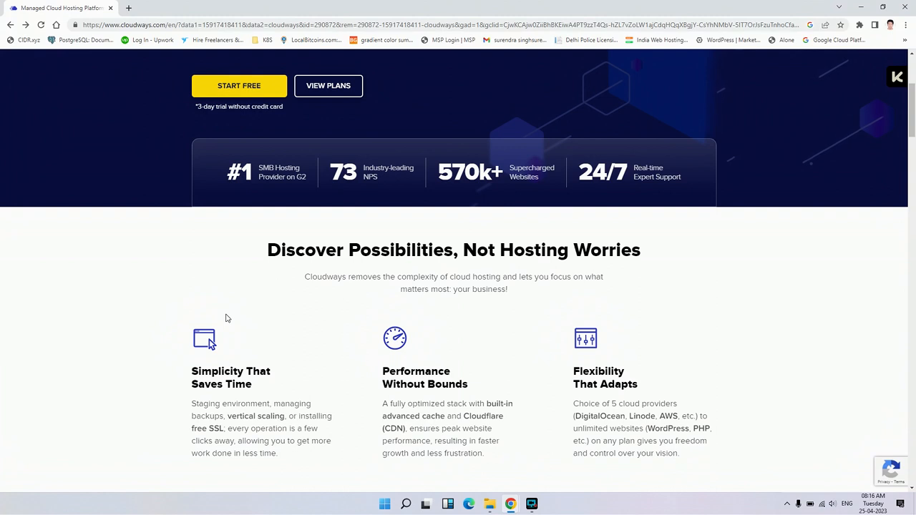
scroll(226, 318, down, 1)
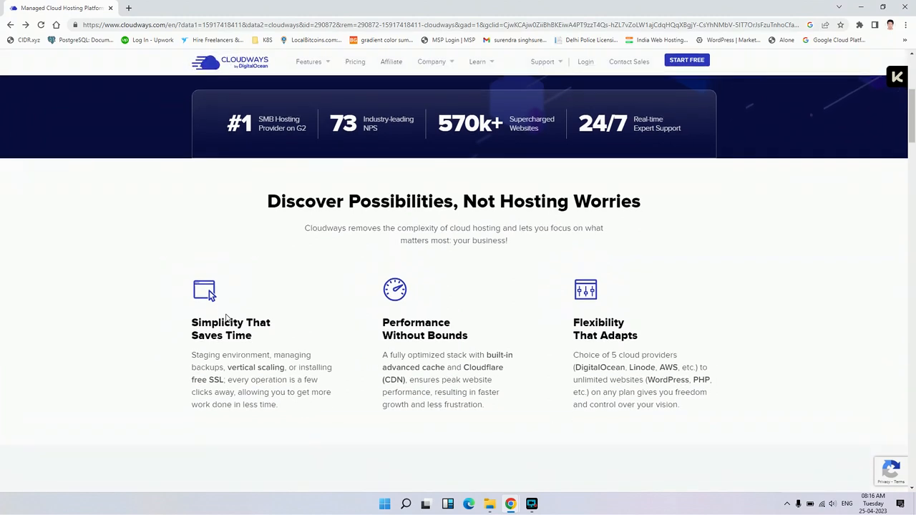
scroll(226, 318, down, 1)
scroll(228, 303, down, 2)
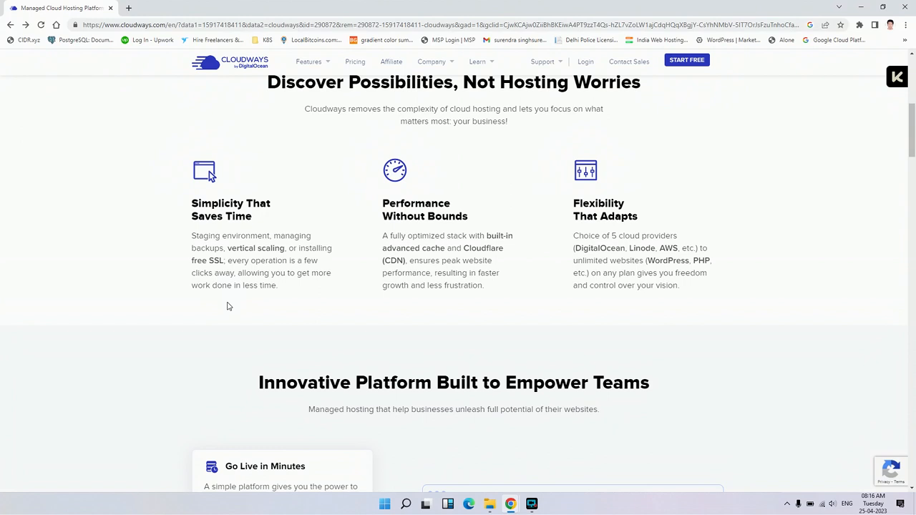
scroll(228, 306, down, 1)
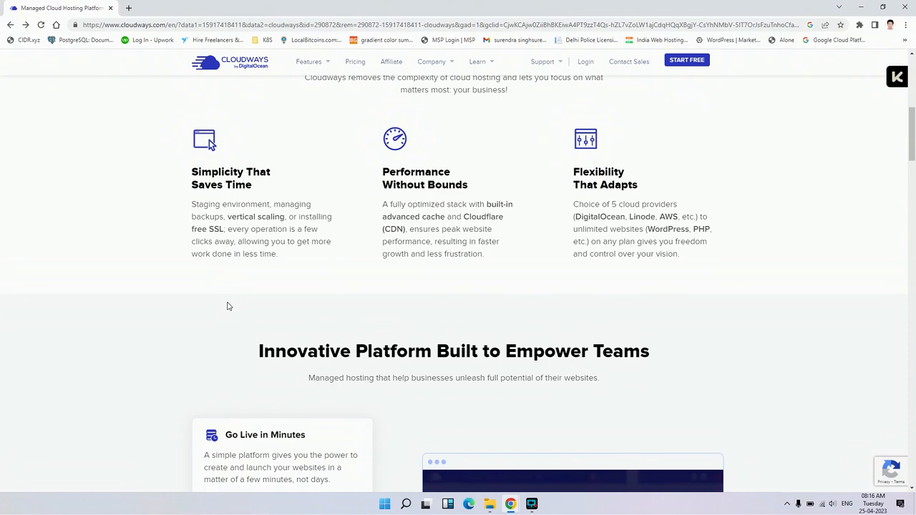
scroll(228, 306, down, 1)
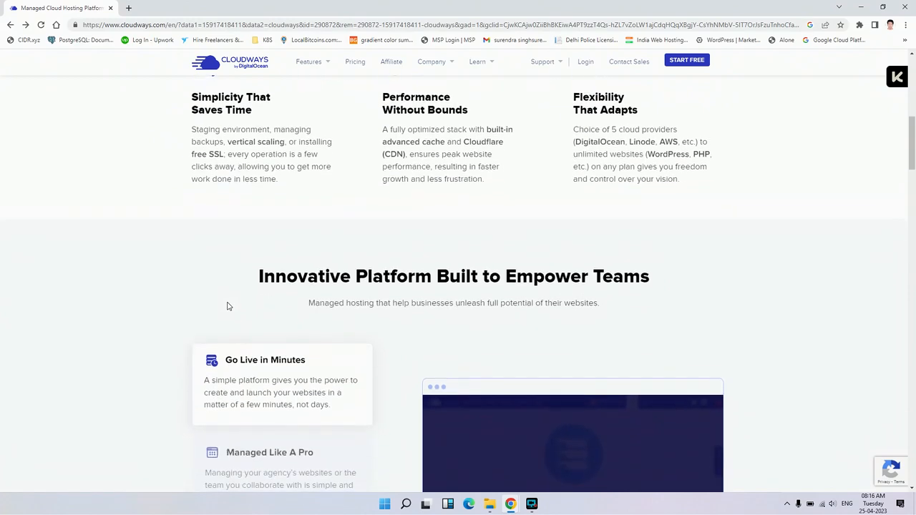
scroll(228, 306, up, 2)
scroll(229, 306, down, 2)
scroll(228, 304, up, 3)
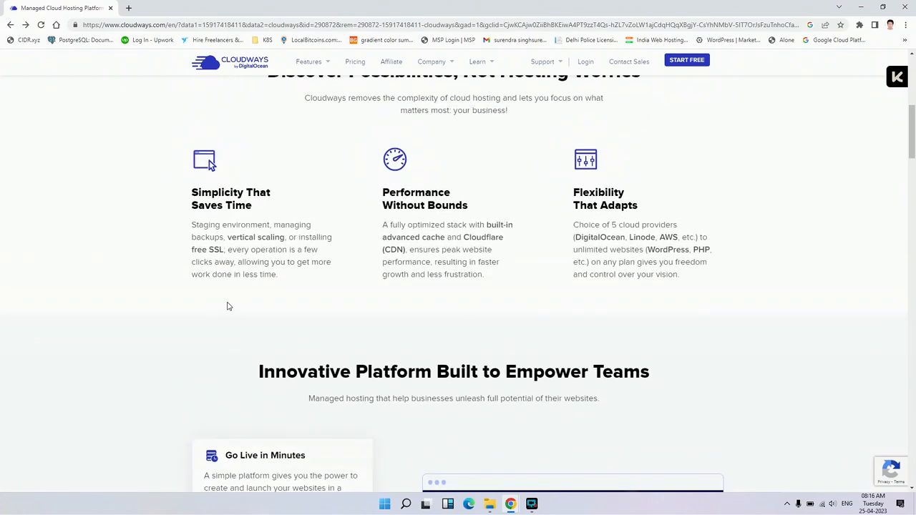
scroll(227, 302, up, 5)
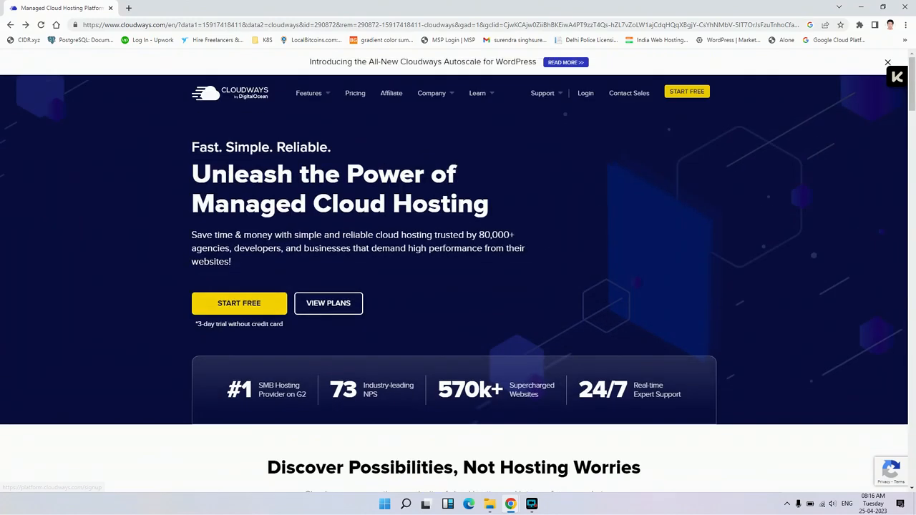
- Log in to the Cloudways platform with the saved account e-mail and the account password
click(587, 94)
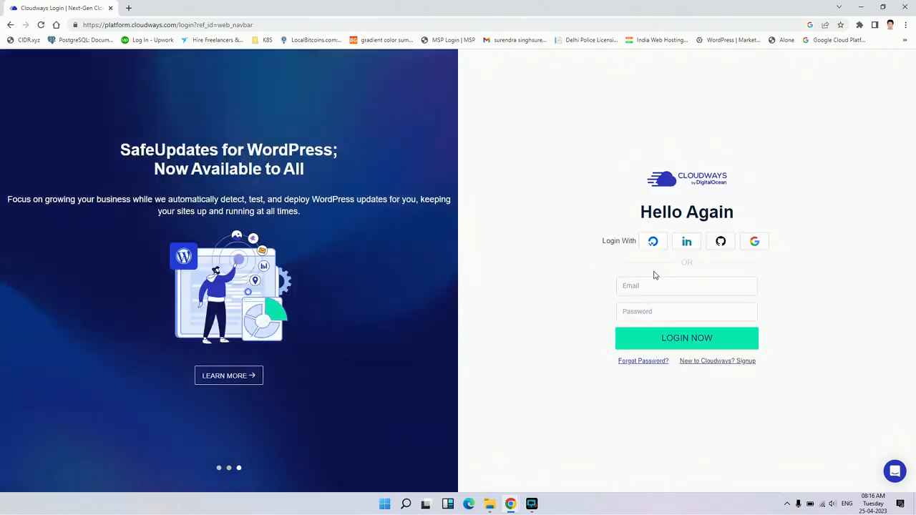
click(673, 284)
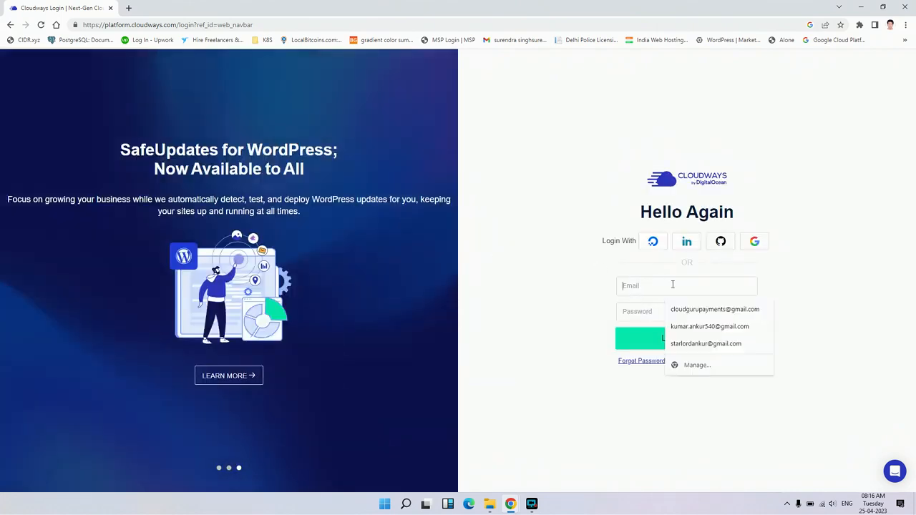
click(700, 309)
click(668, 311)
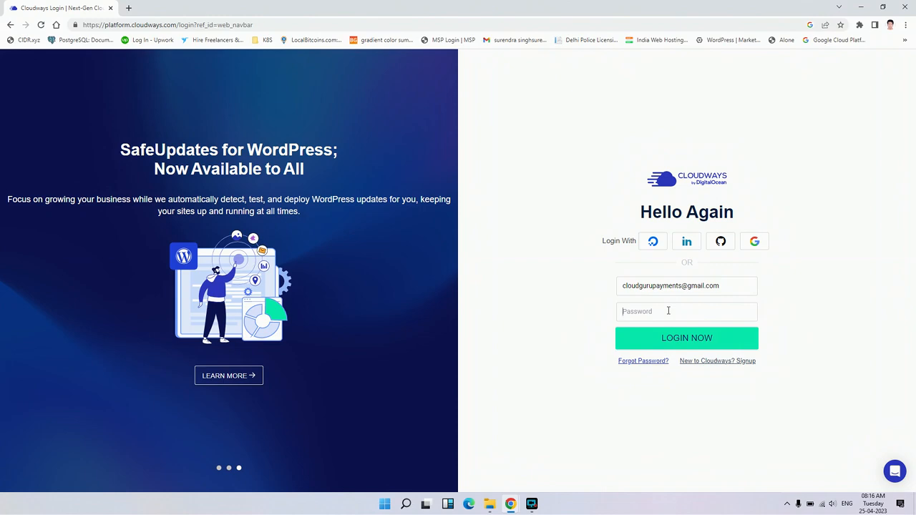
text(•••••)
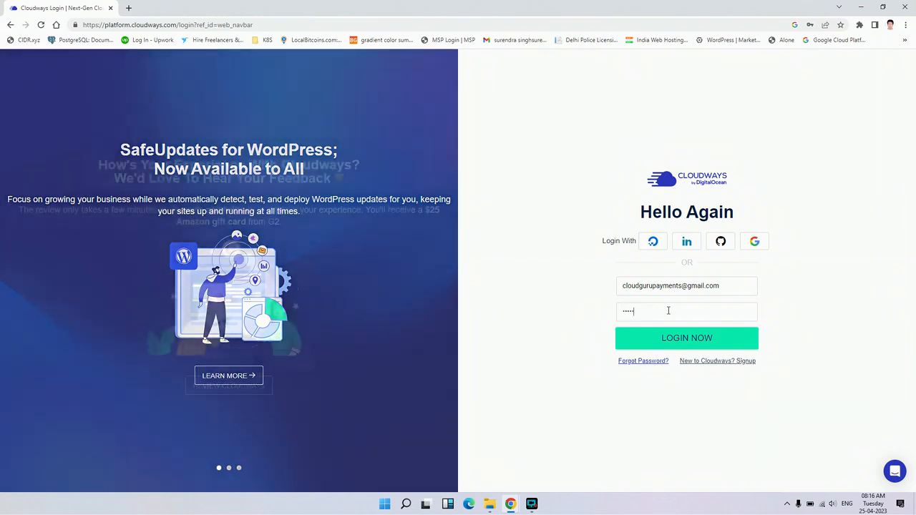
text(•)
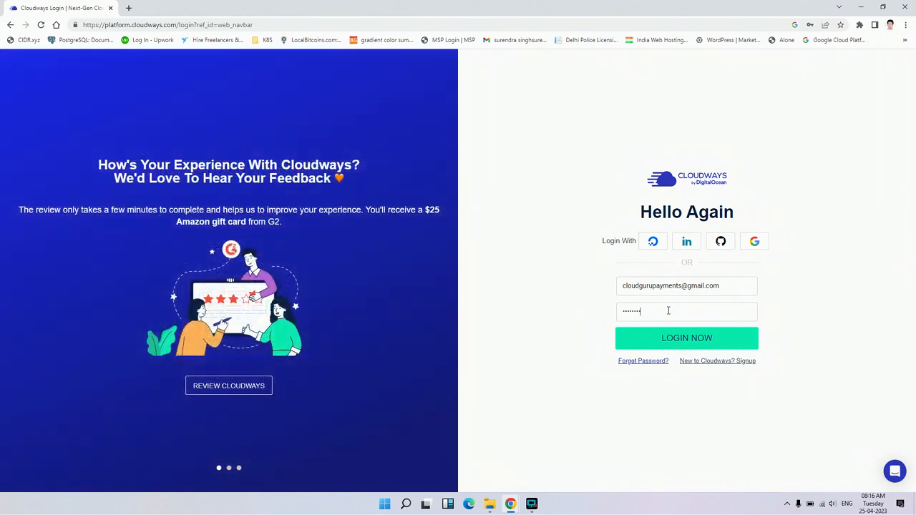
click(689, 339)
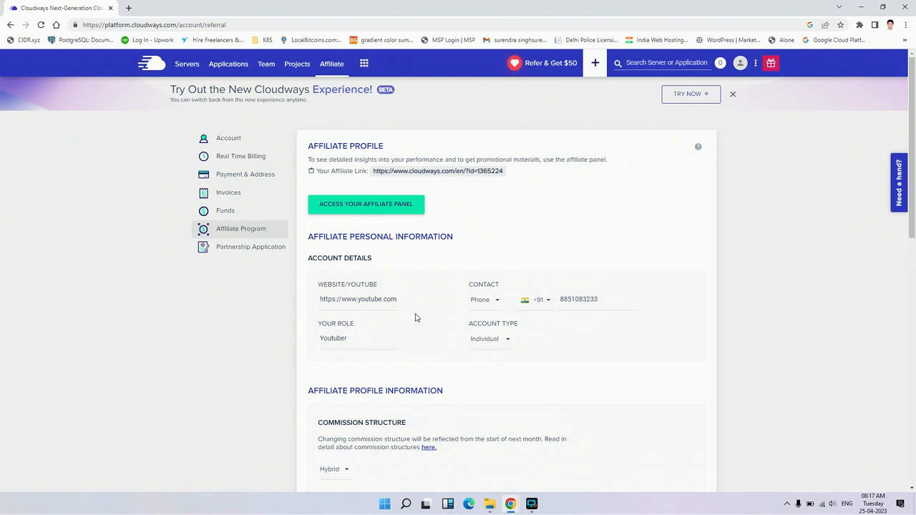
- Look through the account's Servers, Applications, Team, Projects and Affiliate pages
click(159, 66)
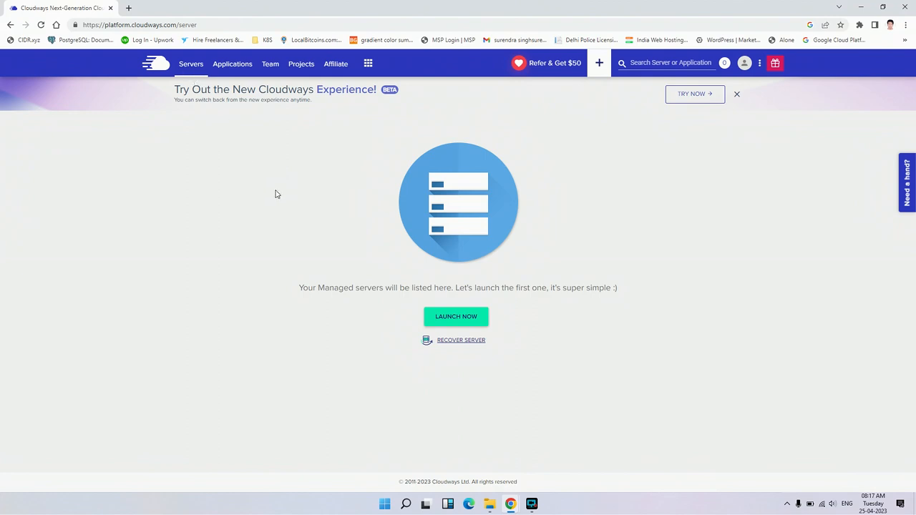
click(226, 71)
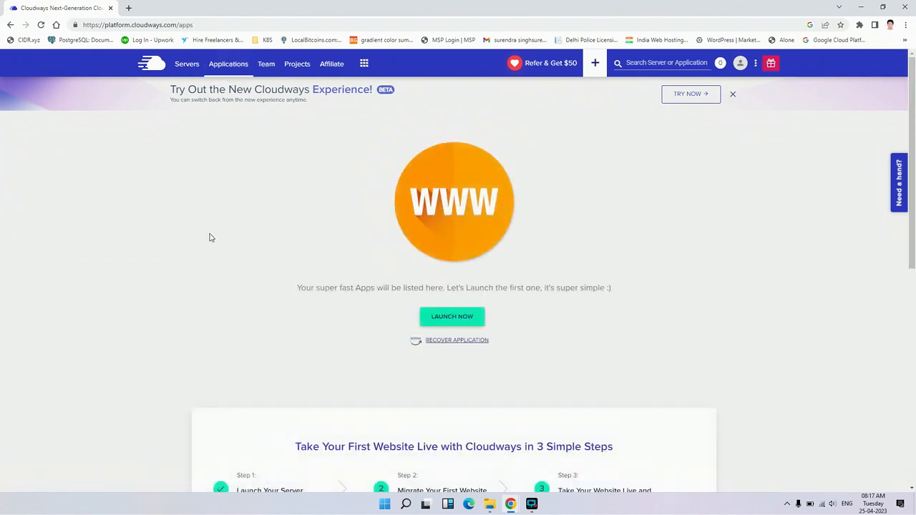
click(267, 63)
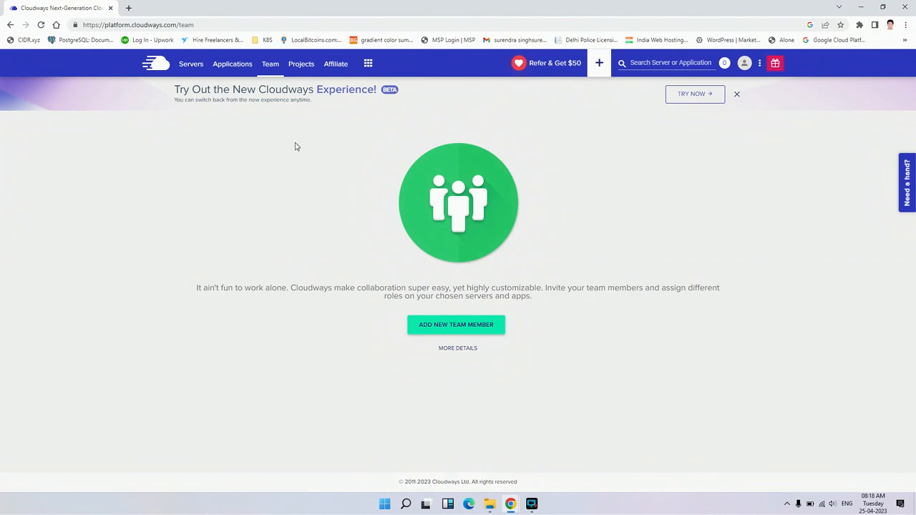
click(302, 75)
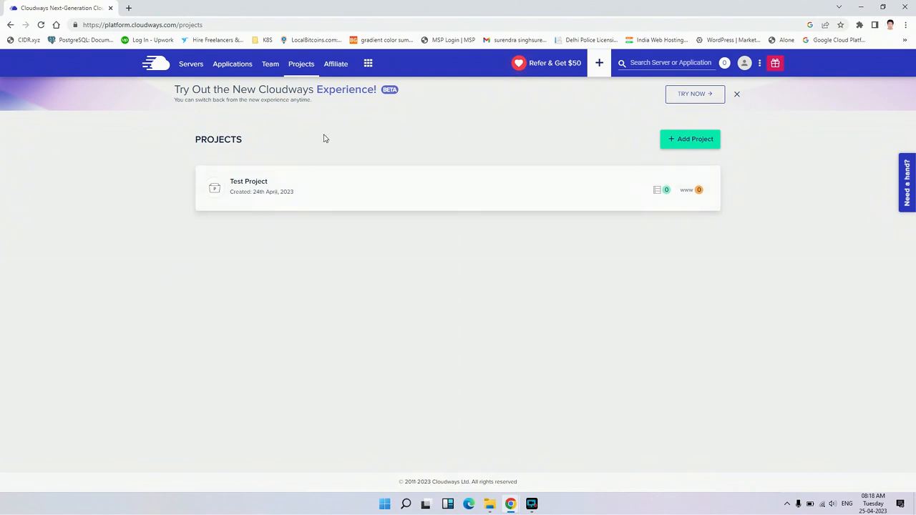
click(336, 63)
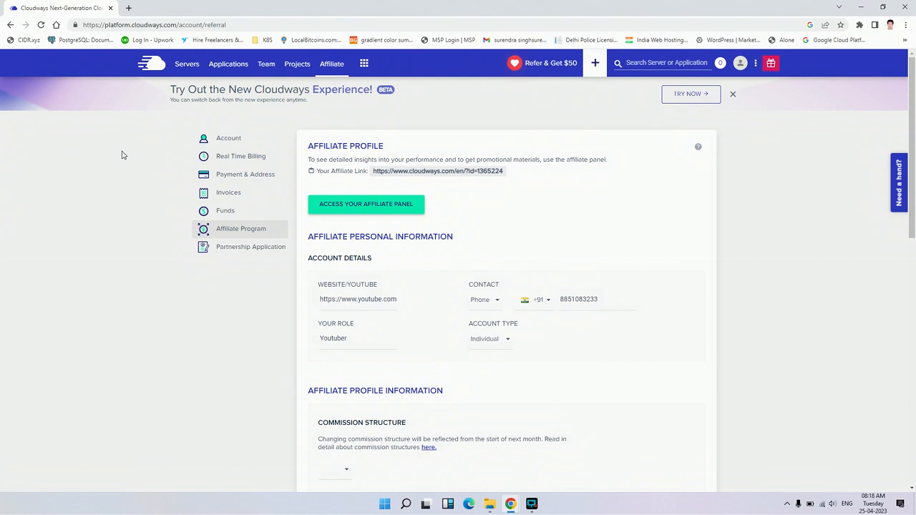
- Start launching a new managed server and choose WordPress Version 6.1.1 as its application
click(187, 64)
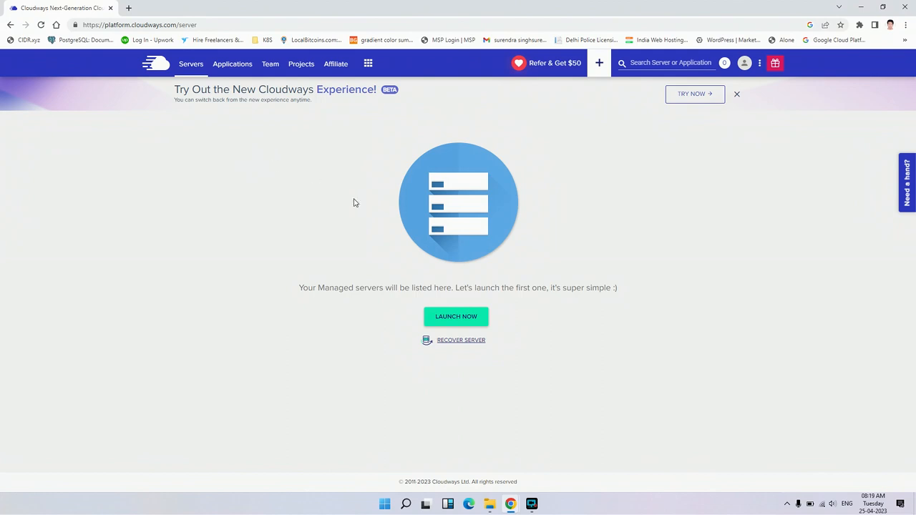
click(464, 317)
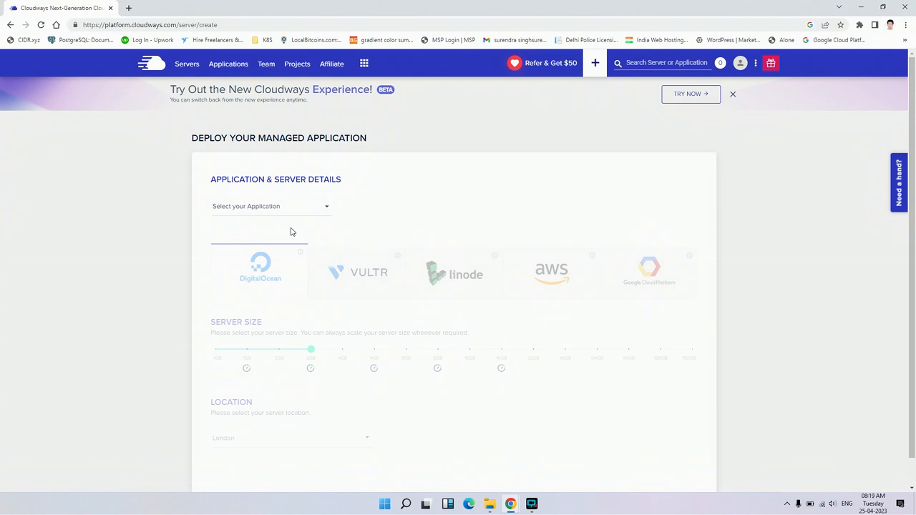
click(325, 212)
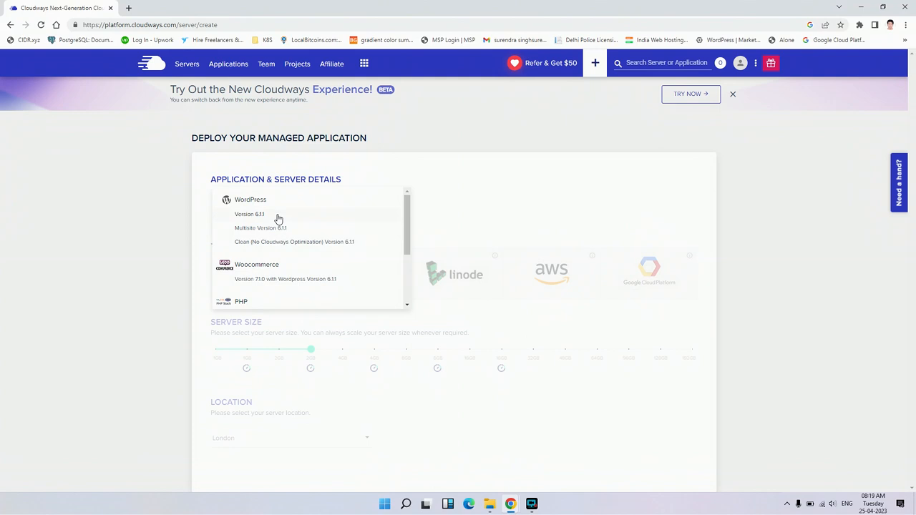
click(278, 216)
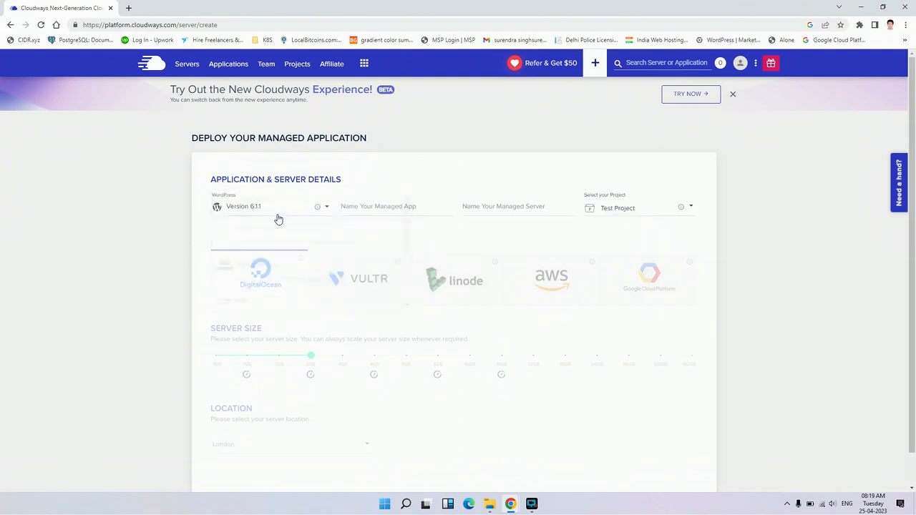
- Name the managed app "Test App" and the managed server "Test server"
click(383, 206)
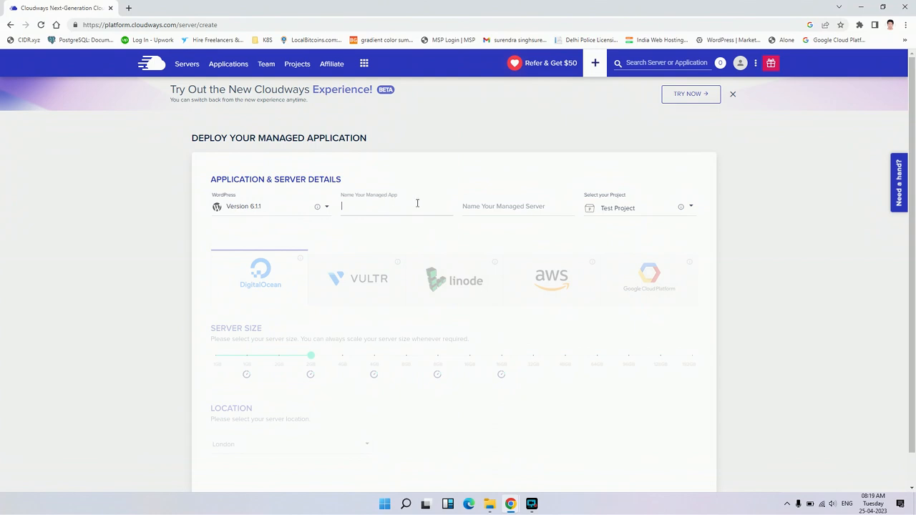
text(Test App)
click(530, 206)
text(Test s)
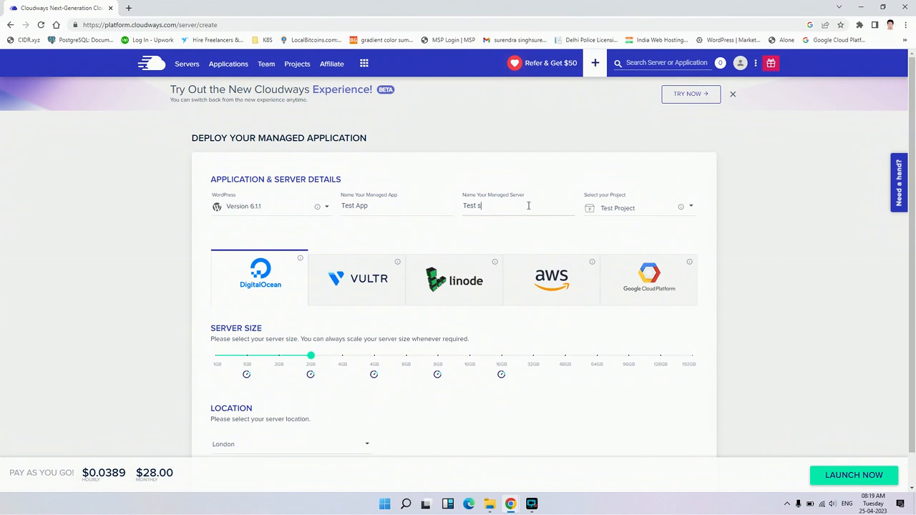
text(rver)
key(BackSpace)
key(BackSpace)
key(BackSpace)
text(erver)
- Assign the new deployment to Test Project
click(627, 208)
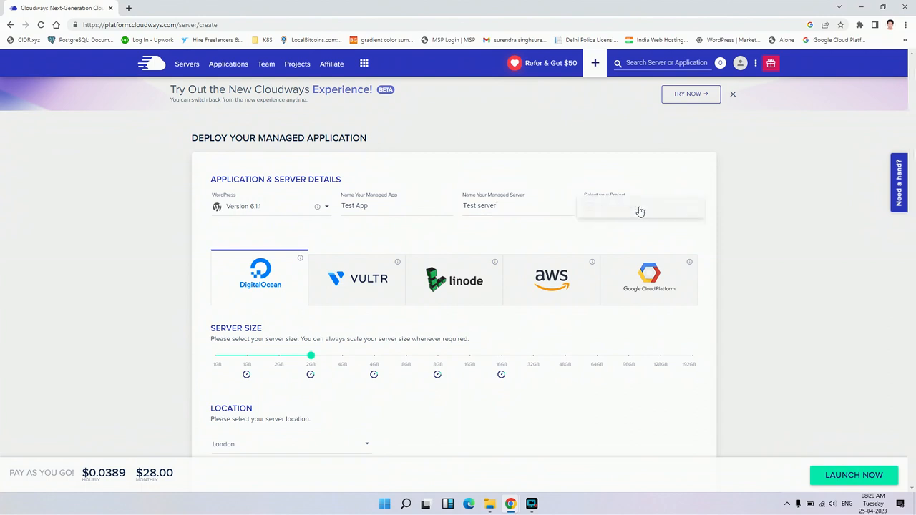
click(639, 209)
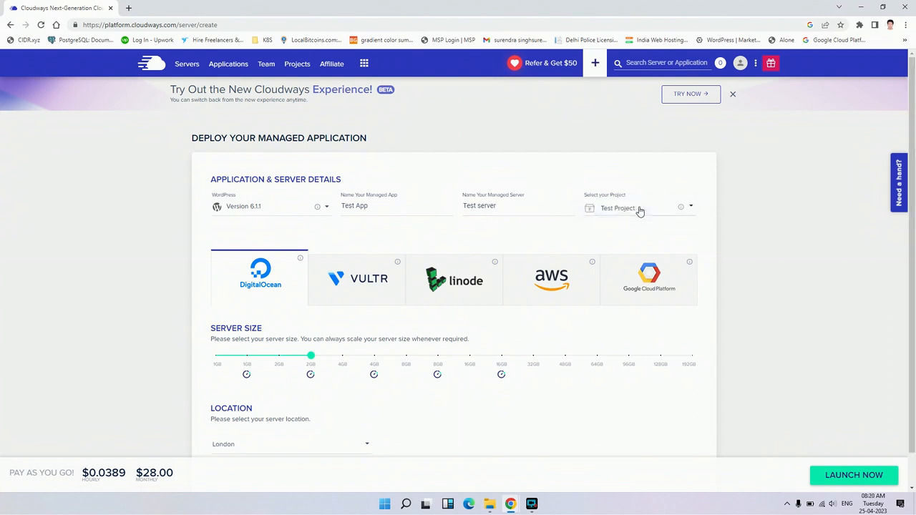
click(686, 205)
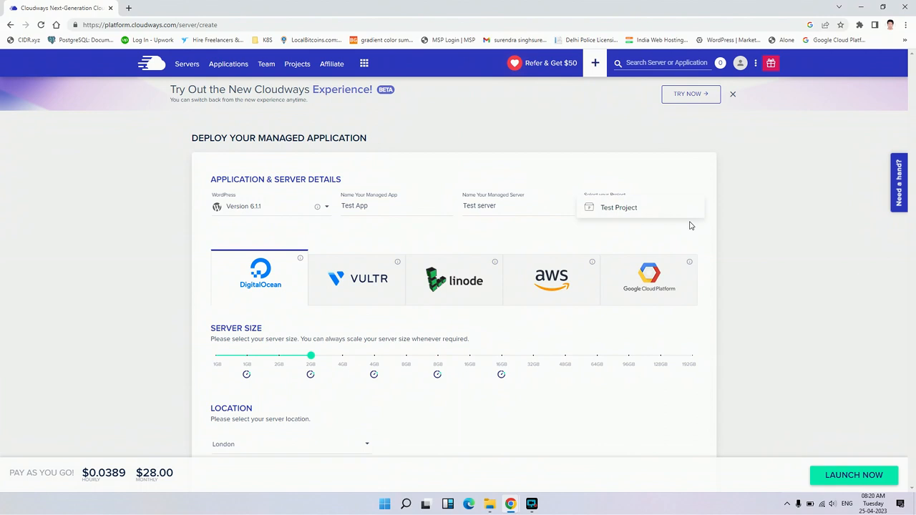
click(643, 208)
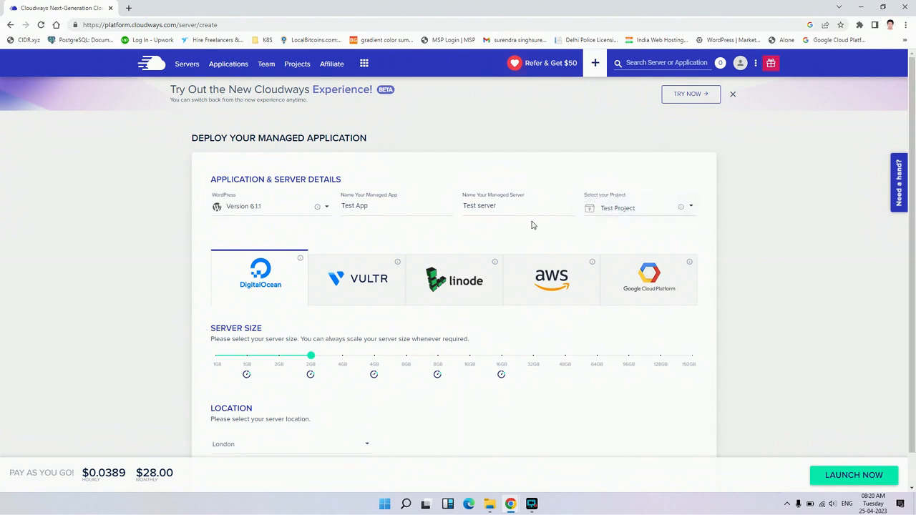
- Compare the server options of Vultr, Linode, AWS and Google Cloud Platform, ending with DigitalOcean as the selected provider
scroll(532, 226, down, 1)
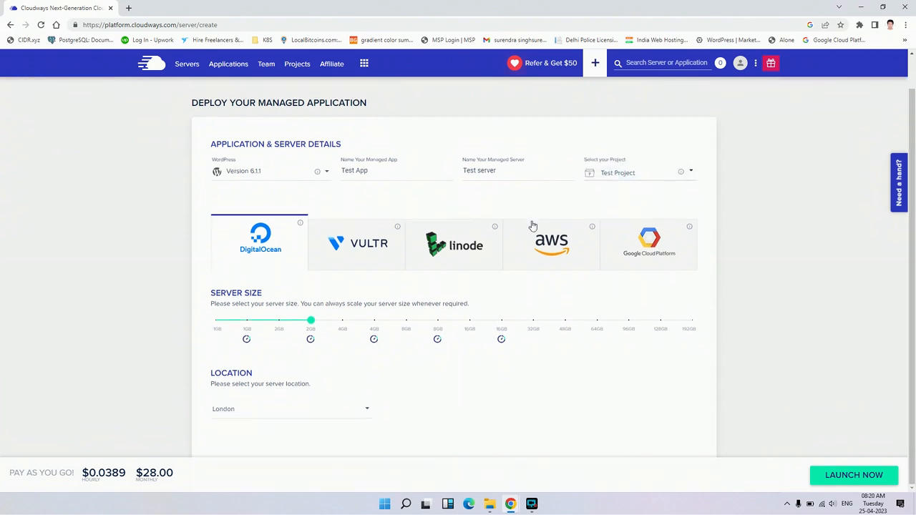
click(354, 258)
click(443, 246)
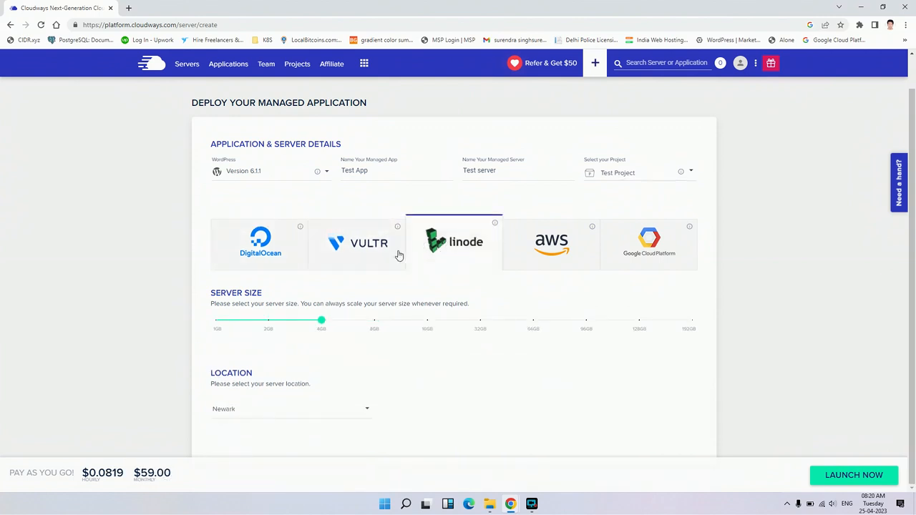
click(279, 255)
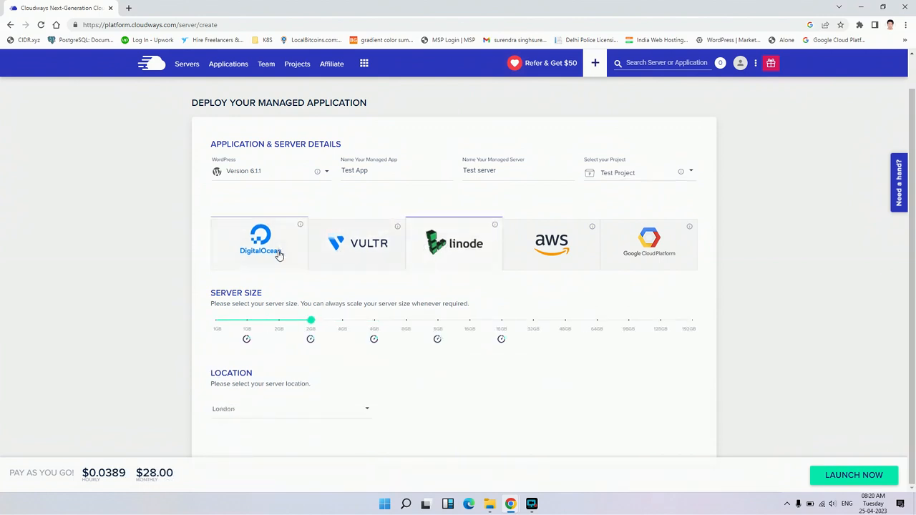
click(362, 254)
click(450, 250)
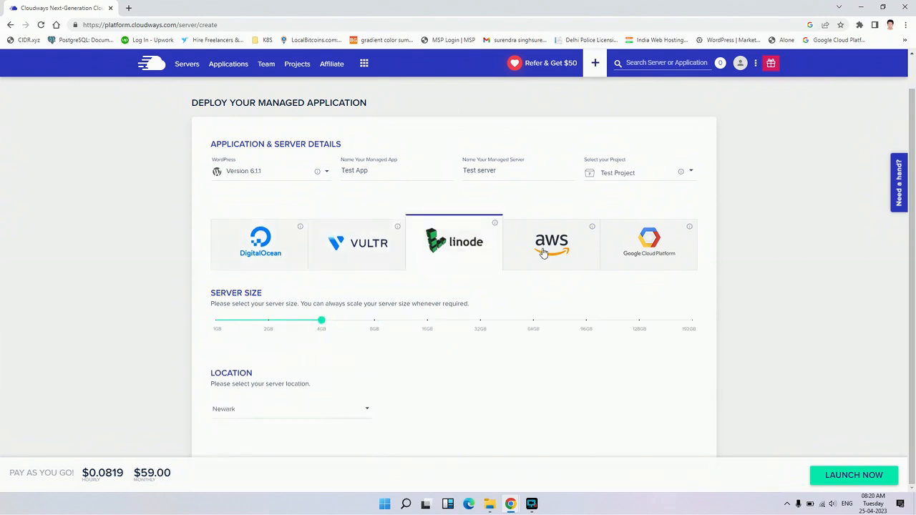
click(544, 253)
click(648, 245)
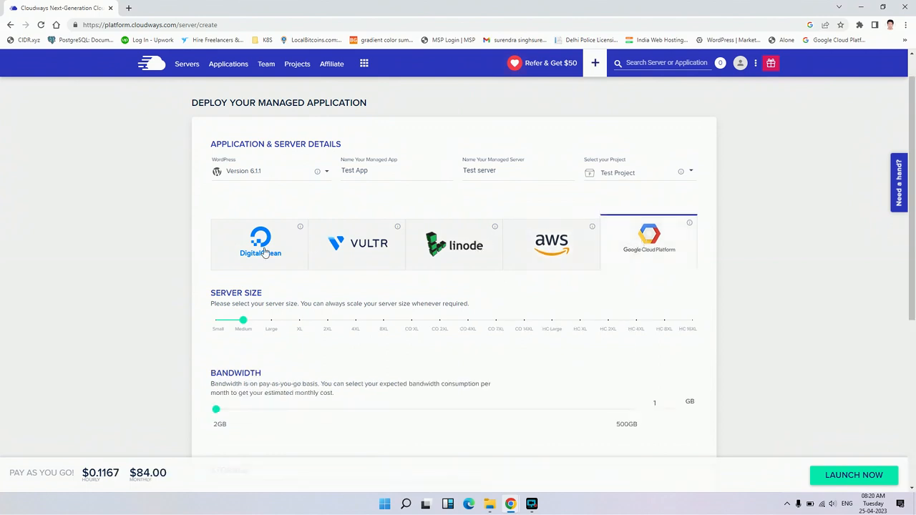
click(264, 252)
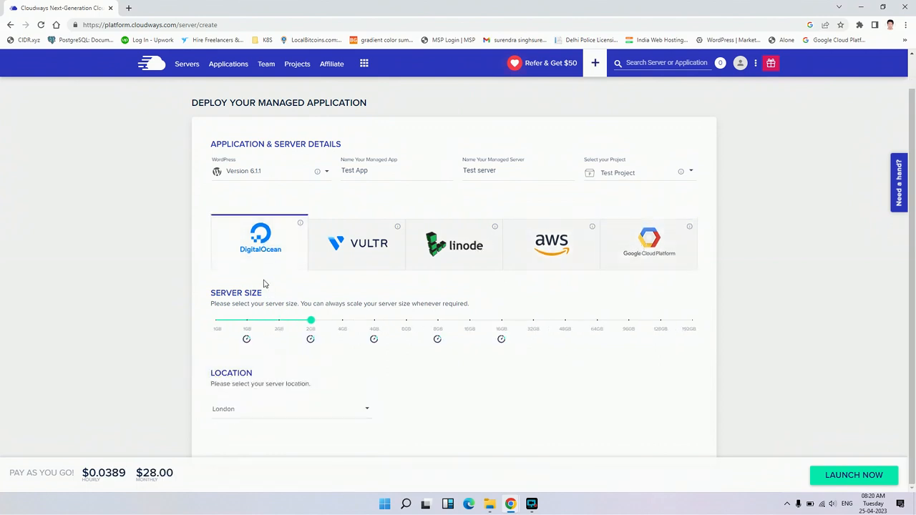
- Set the DigitalOcean server size to 2GB and choose Sydney as the server location
click(248, 322)
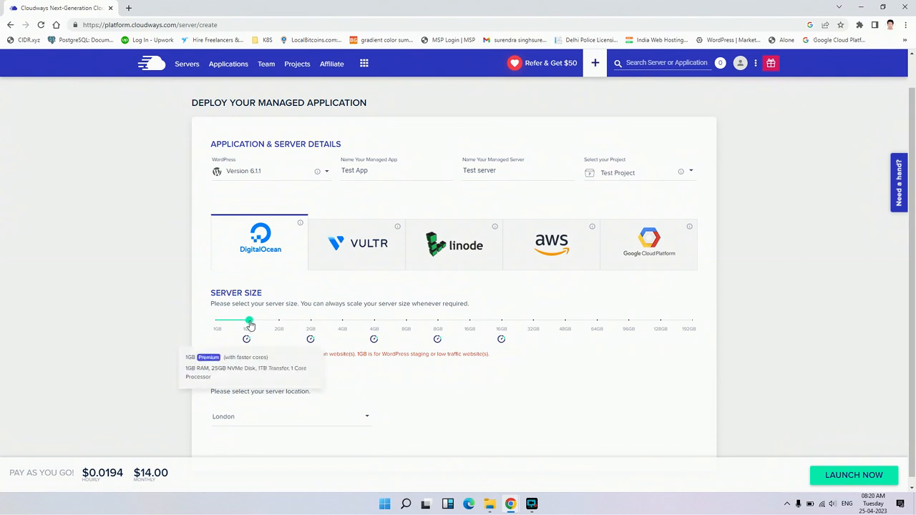
click(280, 323)
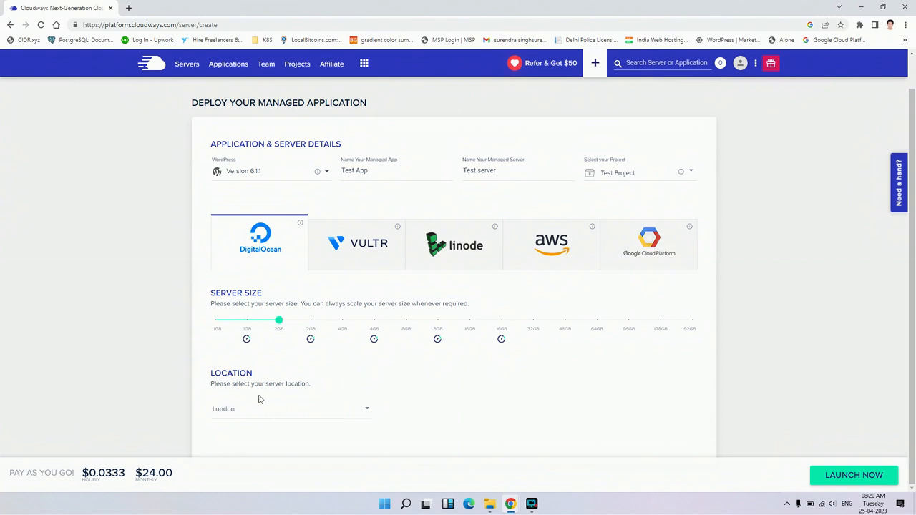
click(341, 409)
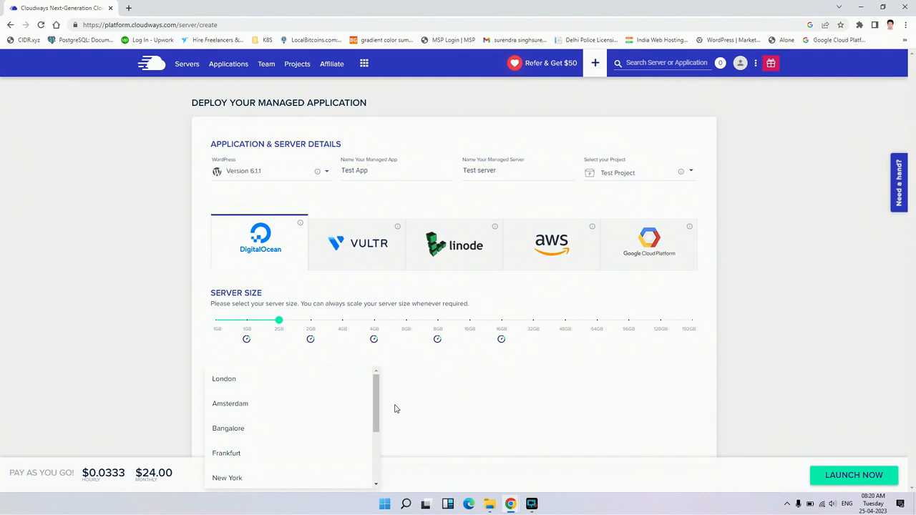
scroll(333, 400, down, 1)
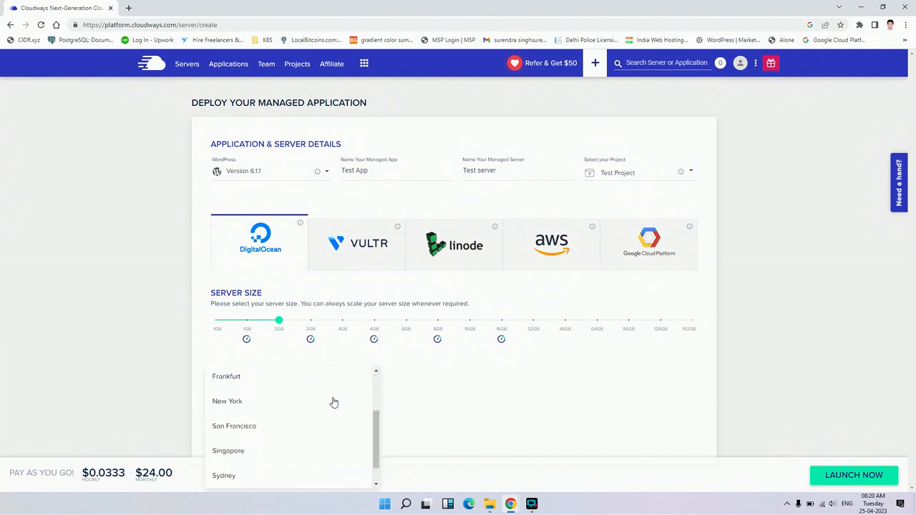
scroll(334, 402, up, 1)
scroll(334, 403, down, 2)
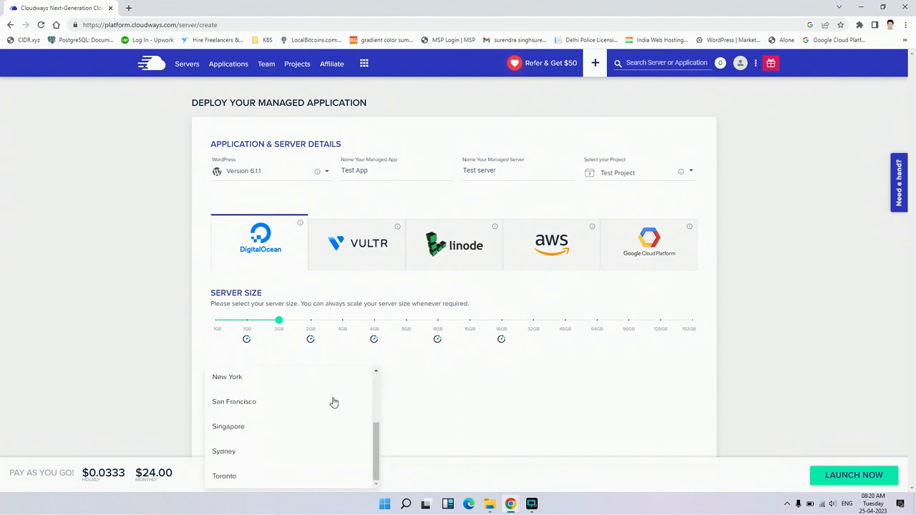
scroll(333, 403, up, 2)
scroll(294, 451, down, 2)
click(276, 454)
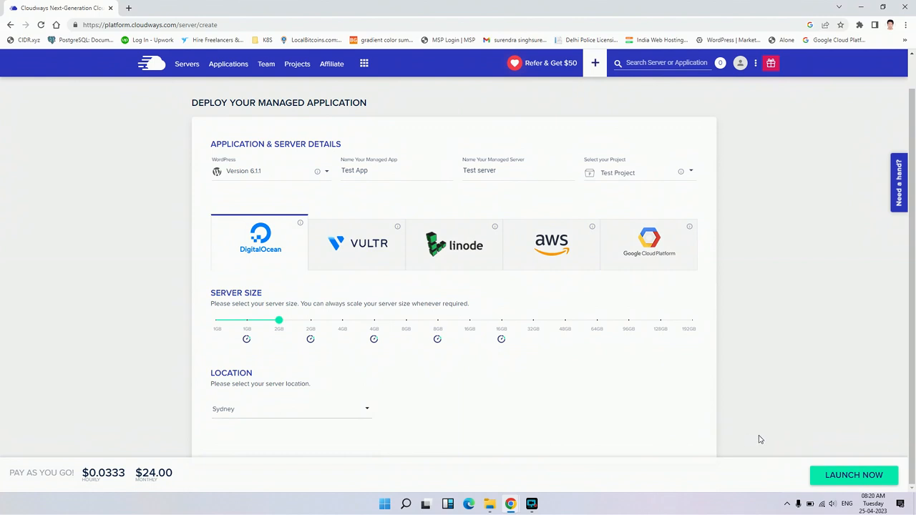
- Launch the configured server and dismiss the hosting credits referral offer
click(854, 476)
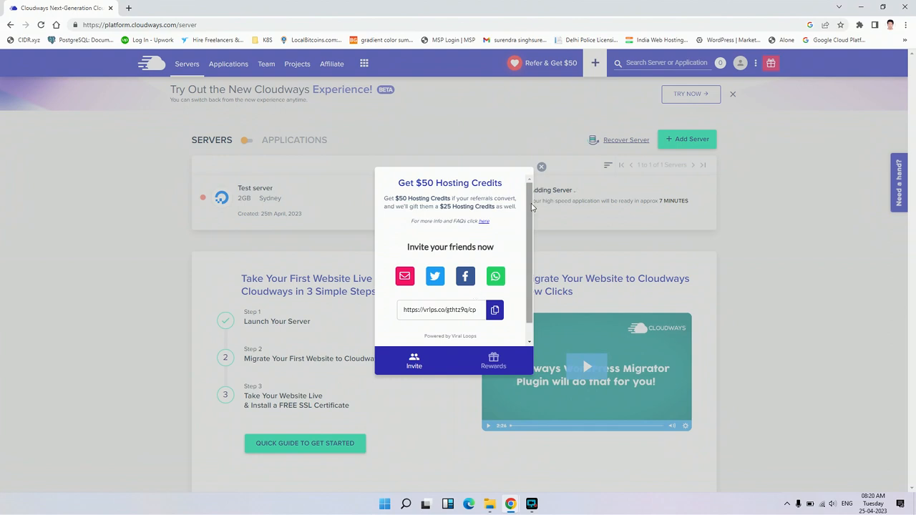
click(541, 169)
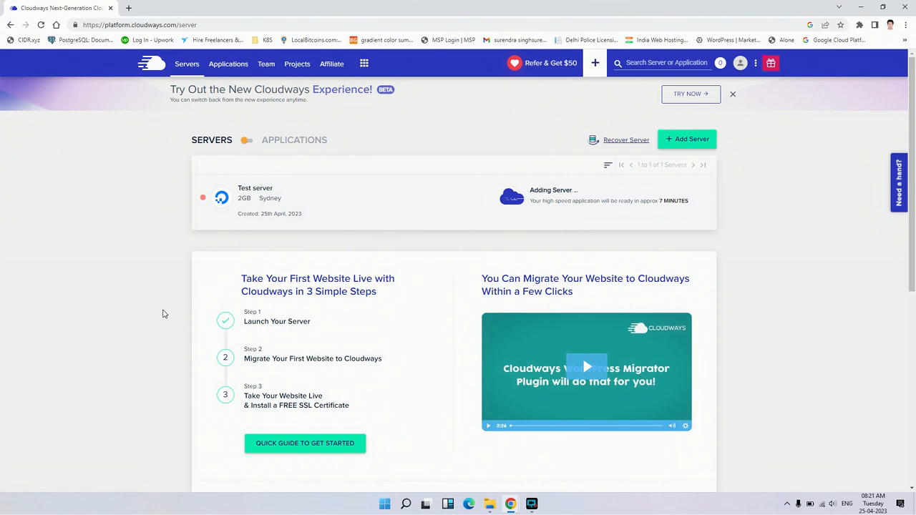
scroll(163, 313, down, 3)
scroll(162, 313, down, 3)
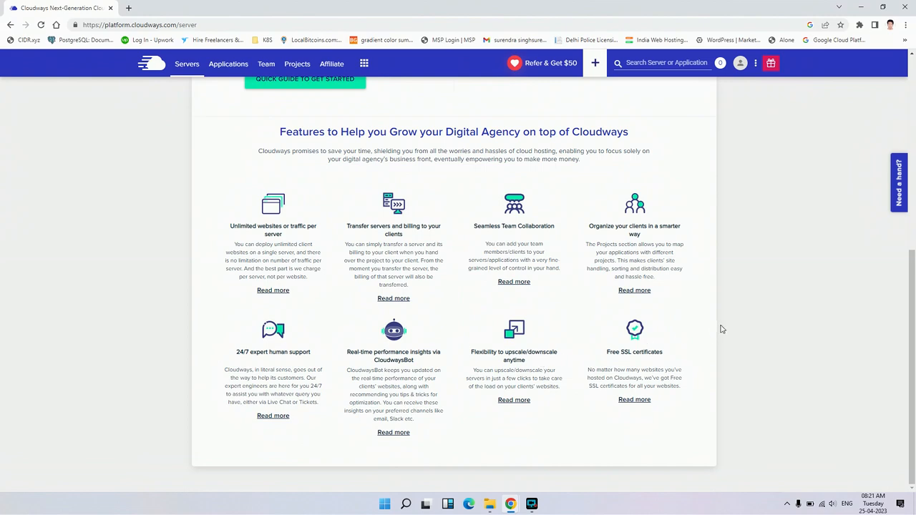
scroll(721, 329, up, 5)
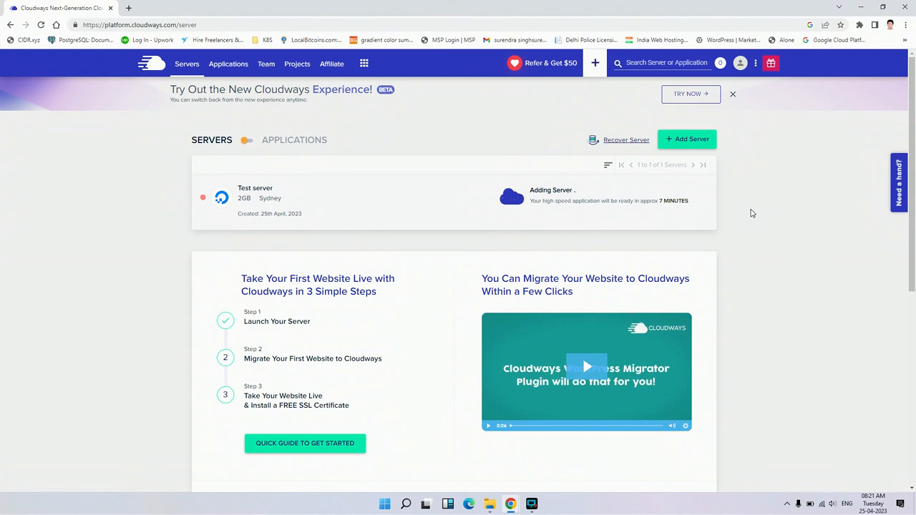
- View the CloudwaysBot notifications page and dismiss the banner promoting the new Cloudways experience
click(373, 63)
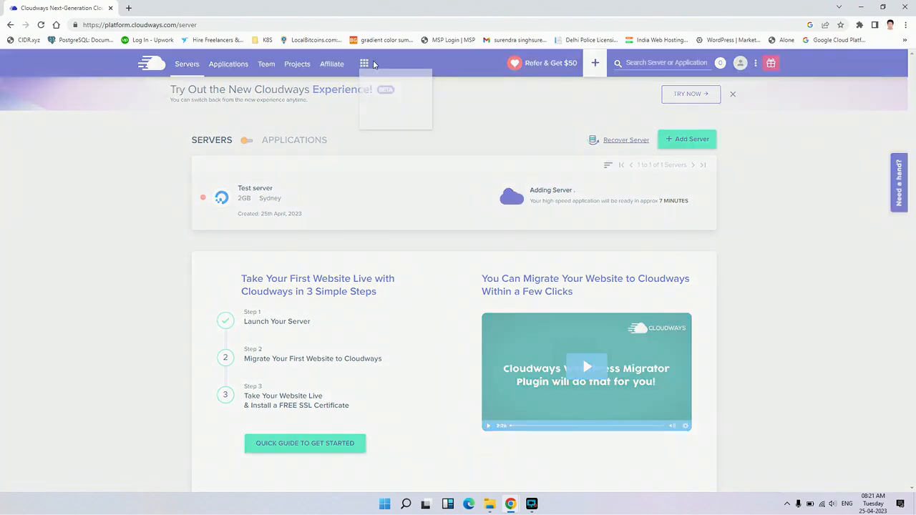
click(388, 91)
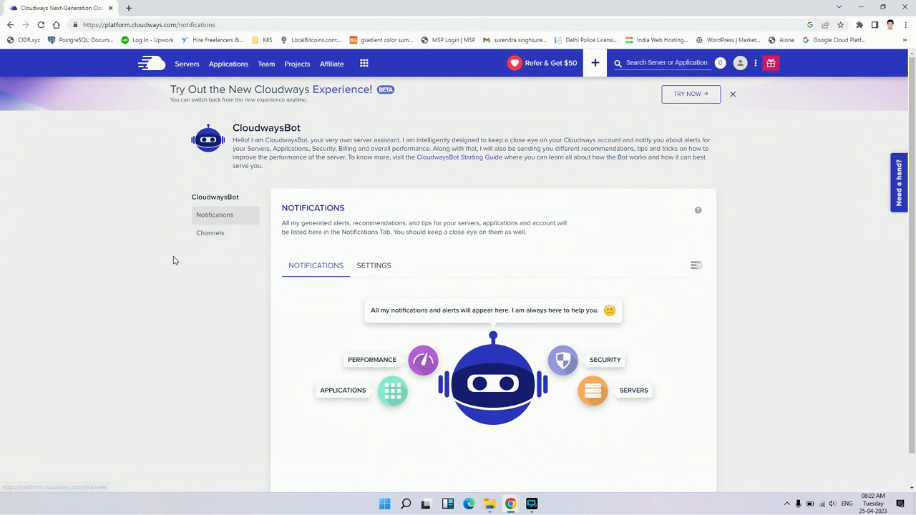
click(732, 94)
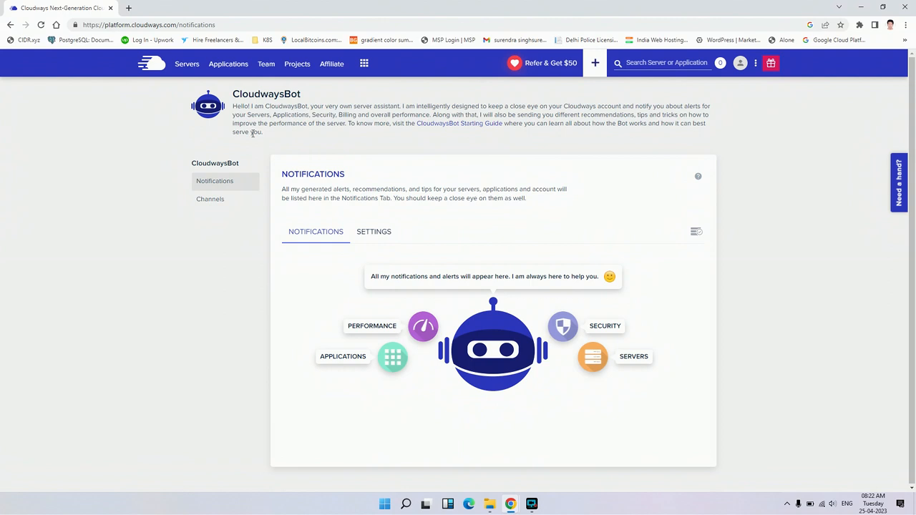
- Return to the server list and open the management page of Test server
click(187, 63)
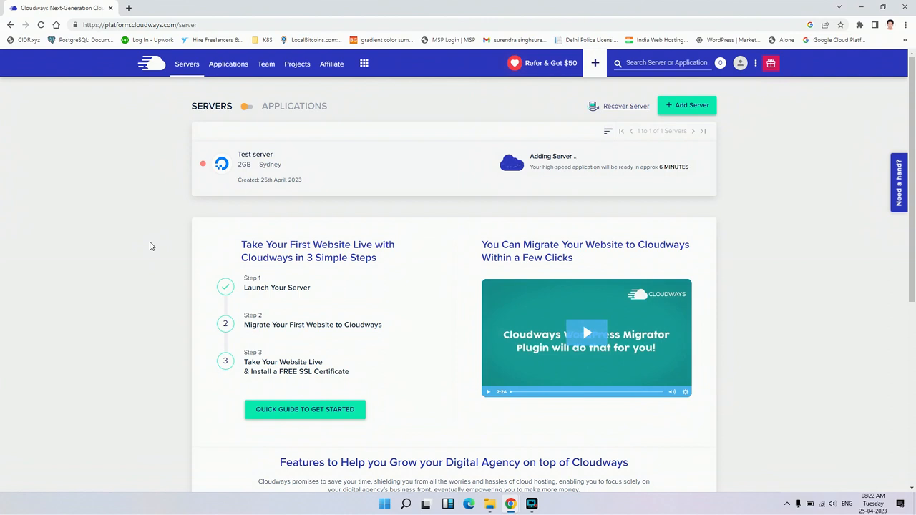
scroll(150, 247, down, 1)
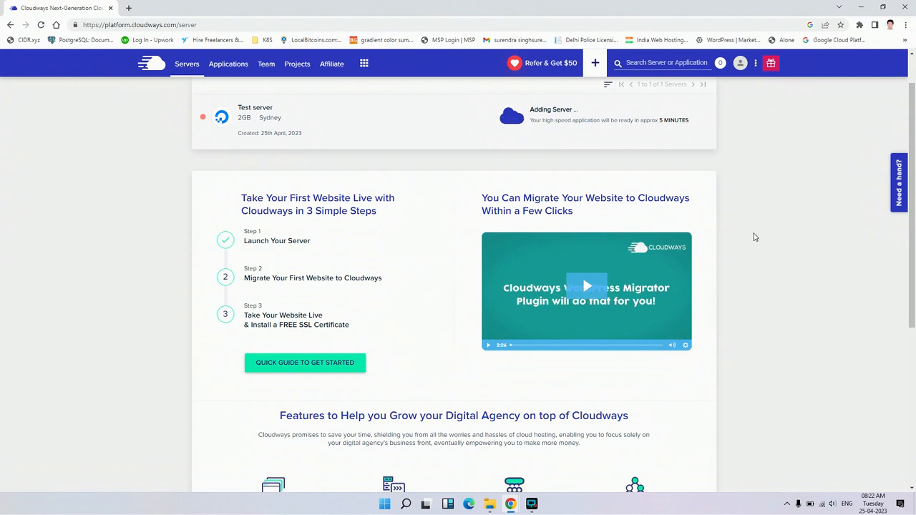
scroll(752, 237, up, 1)
scroll(752, 297, down, 1)
scroll(752, 298, up, 1)
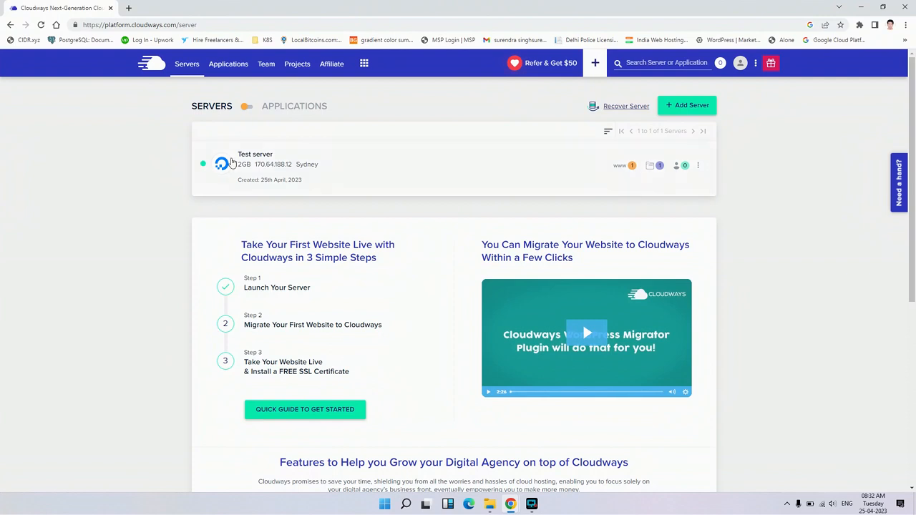
click(247, 163)
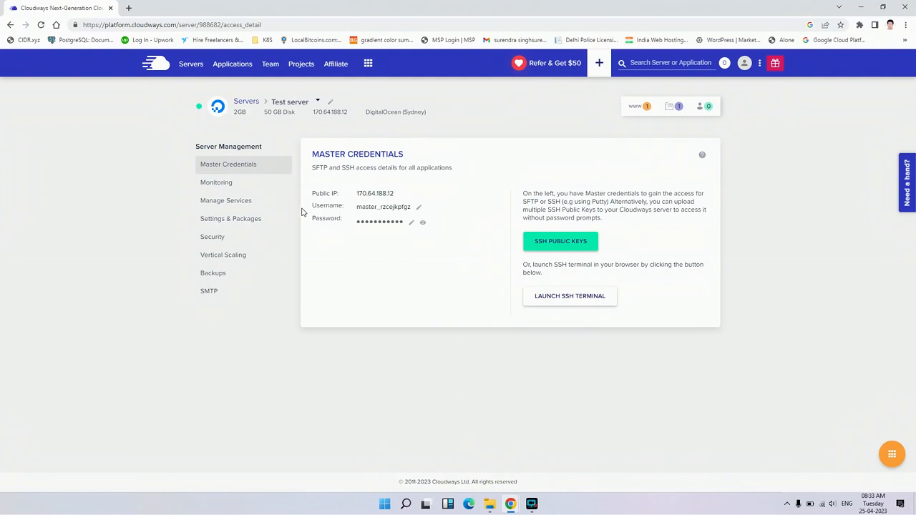
- Launch the browser-based SSH terminal for Test server and proceed past the certificate warning
click(574, 297)
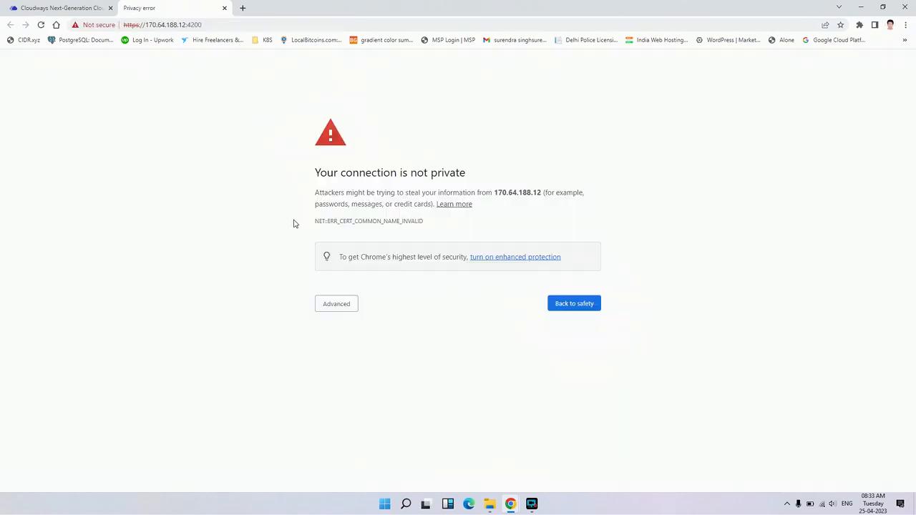
click(337, 305)
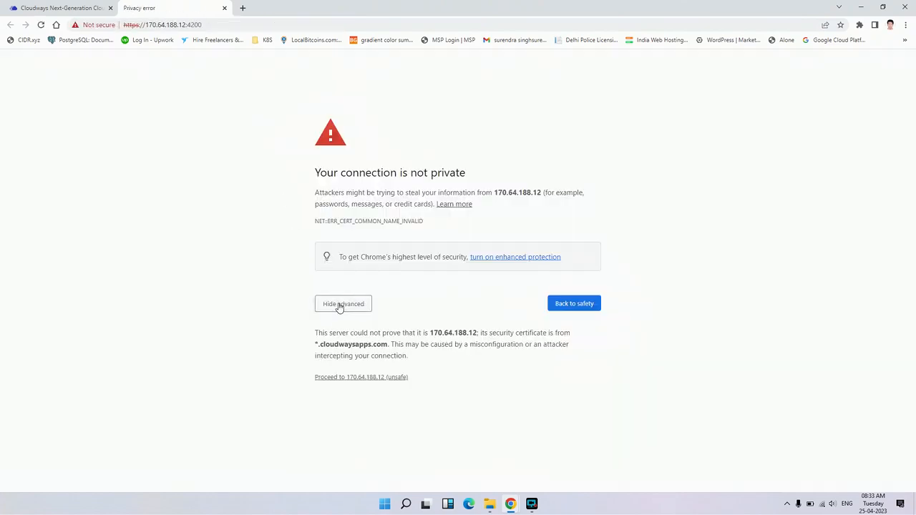
click(361, 378)
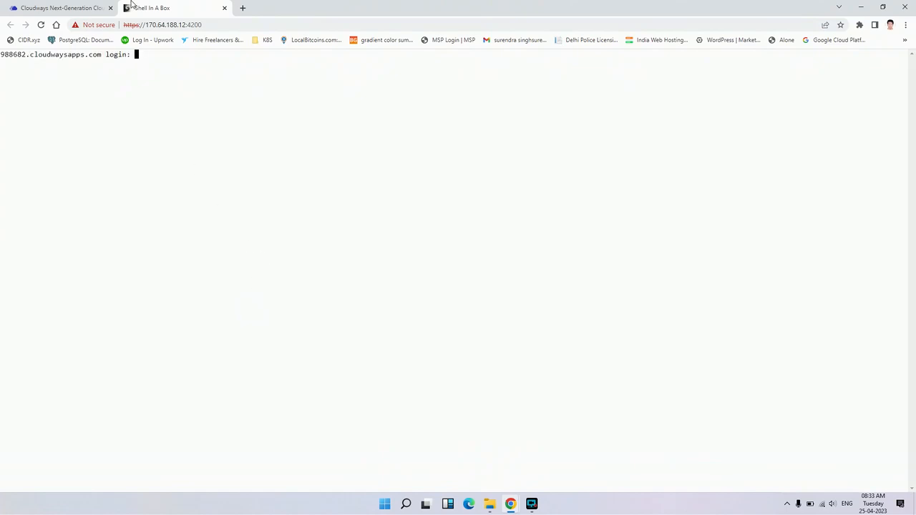
- Copy the master username from the server's Master Credentials without changing it
click(100, 8)
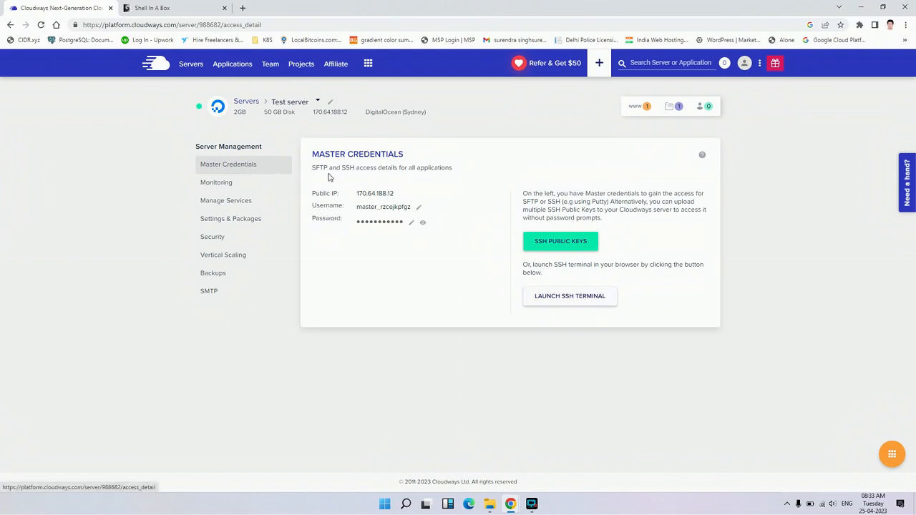
click(419, 210)
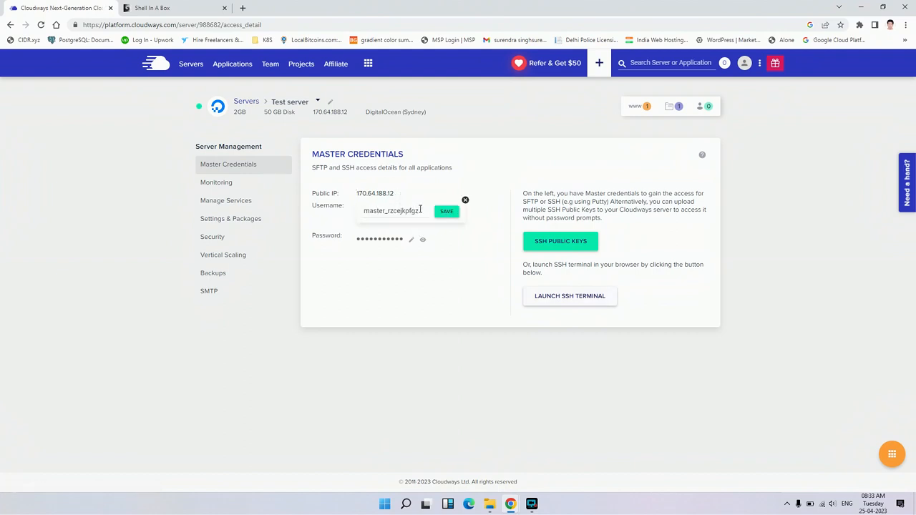
double_click(397, 210)
key(ctrl+c)
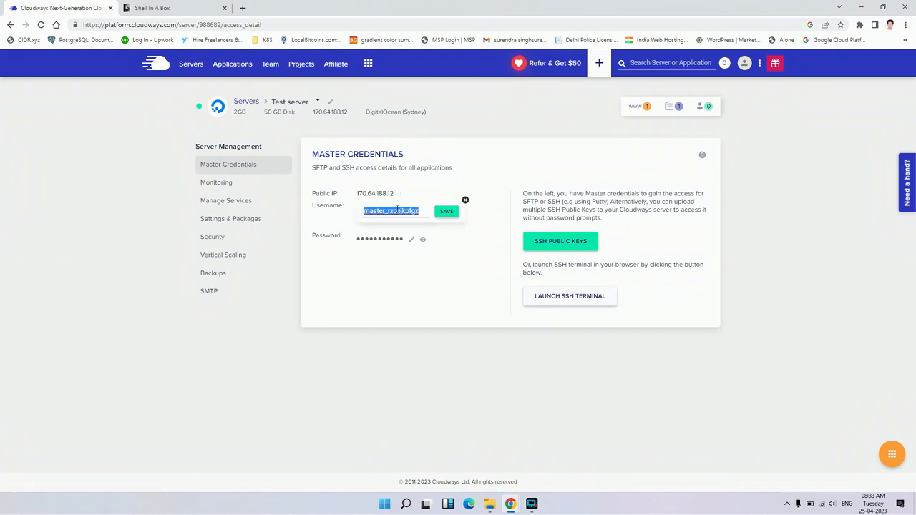
double_click(466, 201)
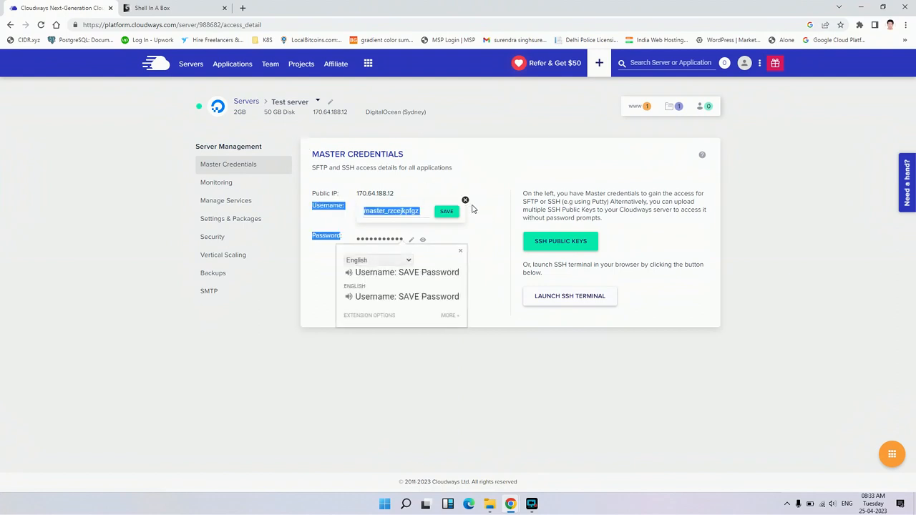
click(466, 201)
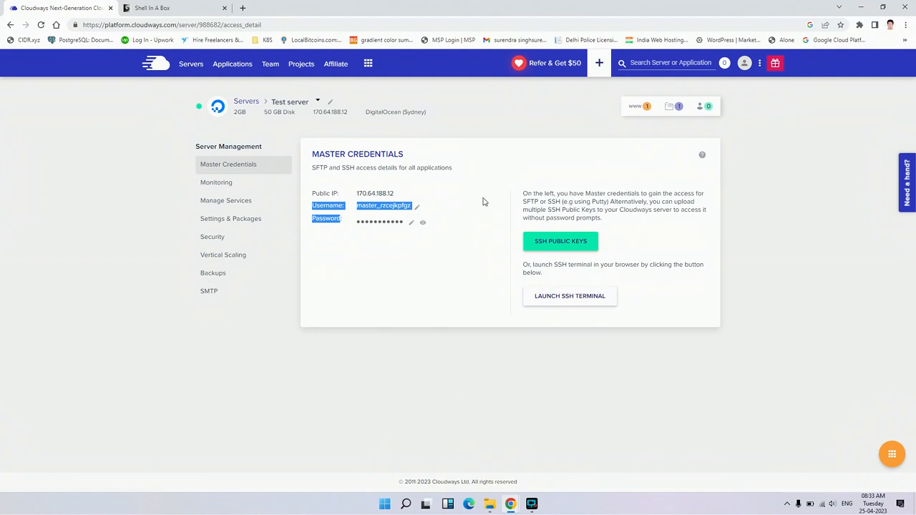
click(485, 202)
- Clear the stray character at the SSH terminal's login prompt and submit the copied master username
click(198, 7)
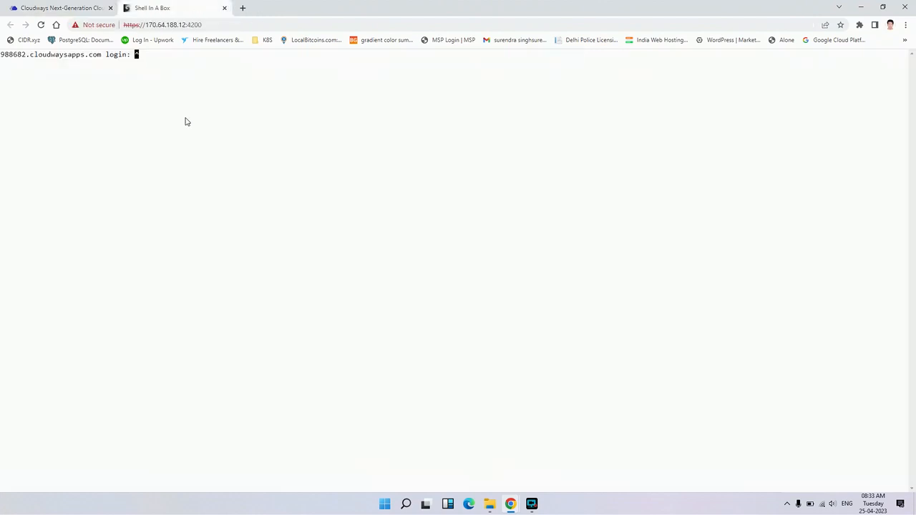
key(BackSpace)
key(BackSpace)
key(BackSpace)
right_click(228, 112)
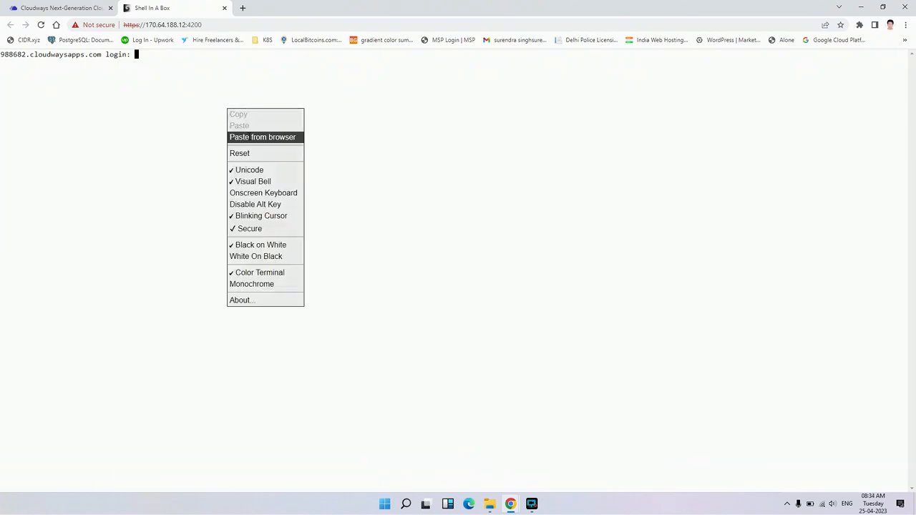
click(262, 136)
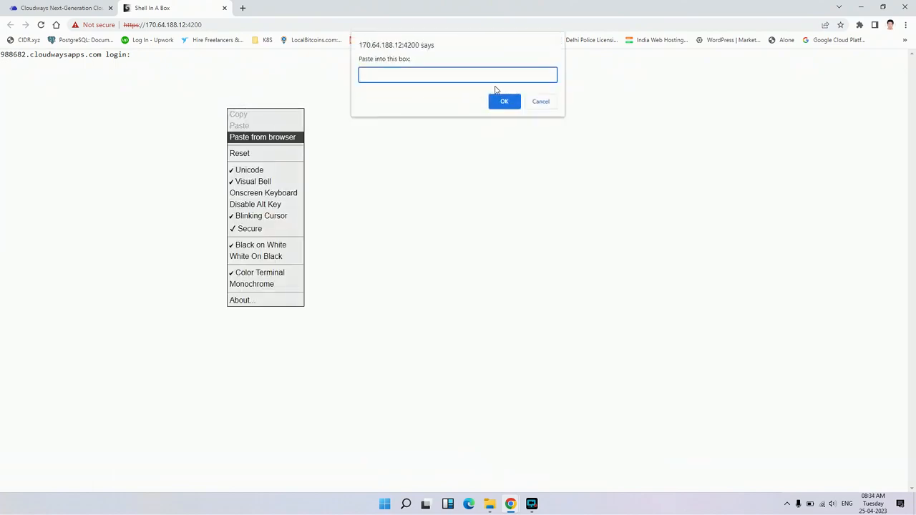
key(ctrl+v)
click(505, 101)
key(Return)
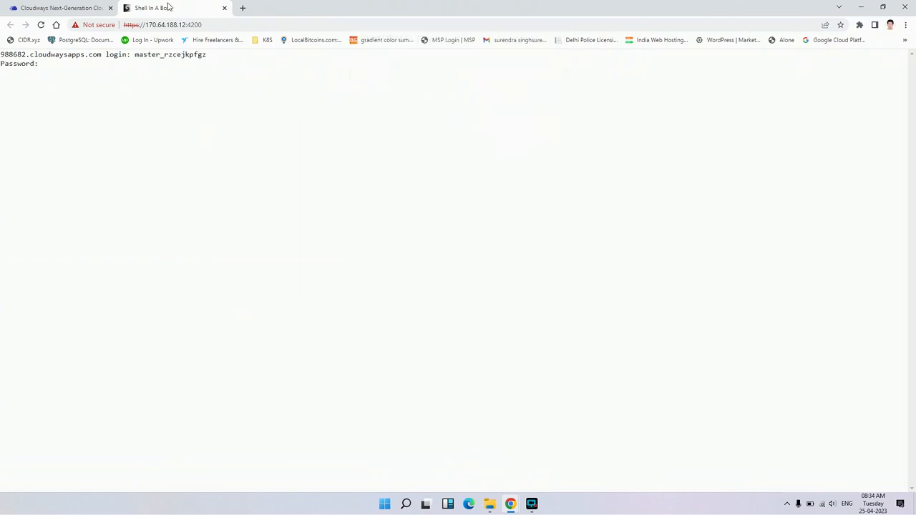
- Copy the master password from the Master Credentials and submit it at the terminal's password prompt to log in
click(39, 7)
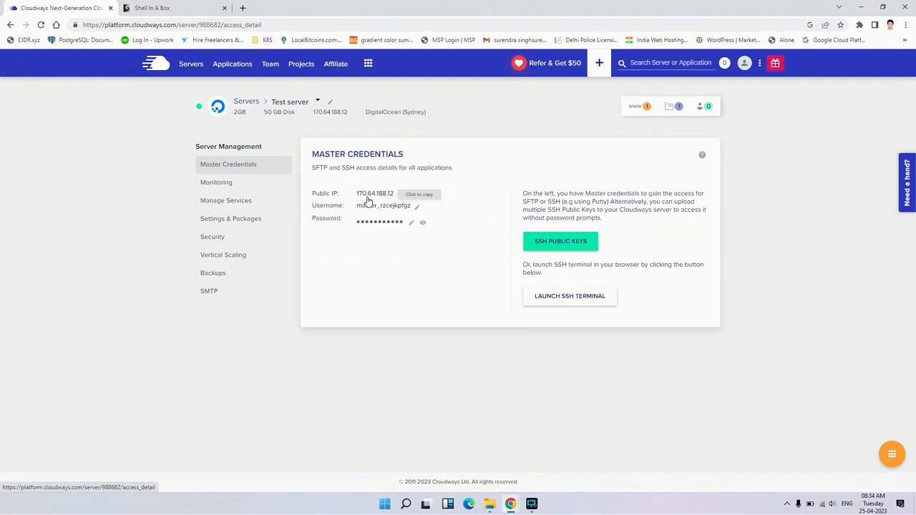
click(374, 224)
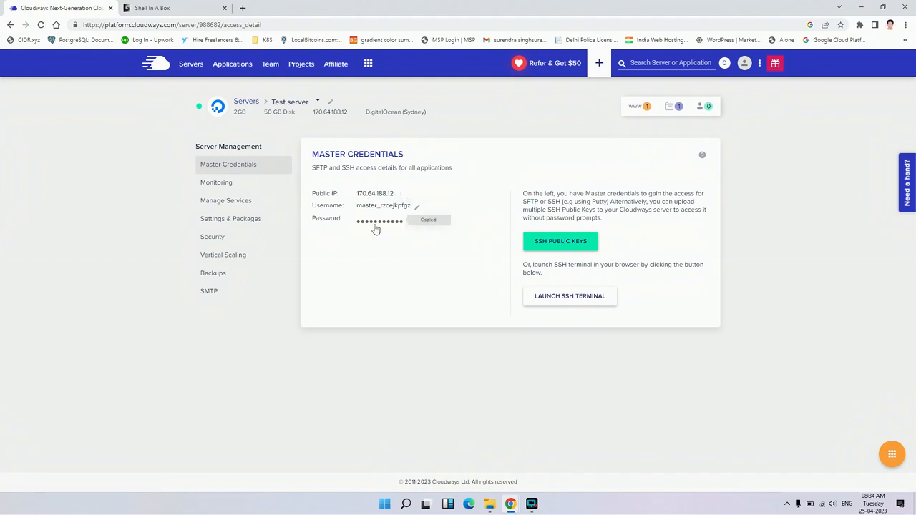
click(207, 7)
right_click(163, 171)
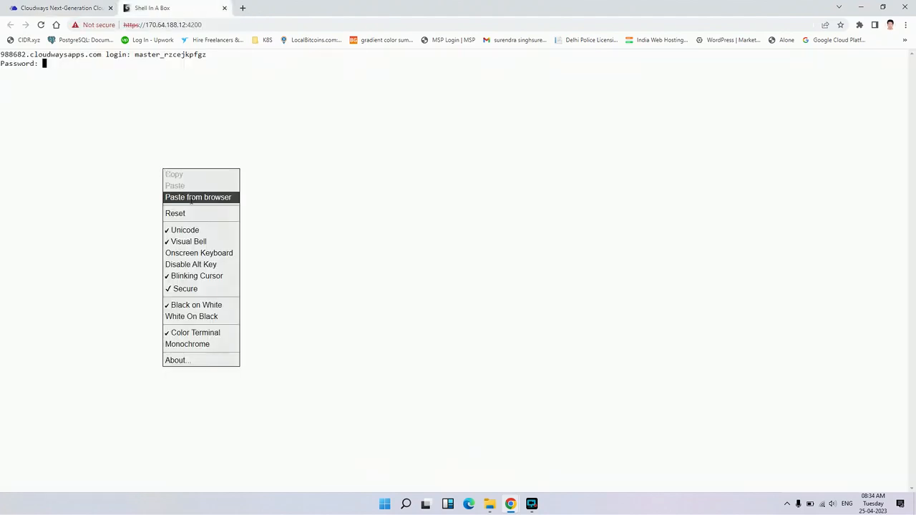
click(204, 197)
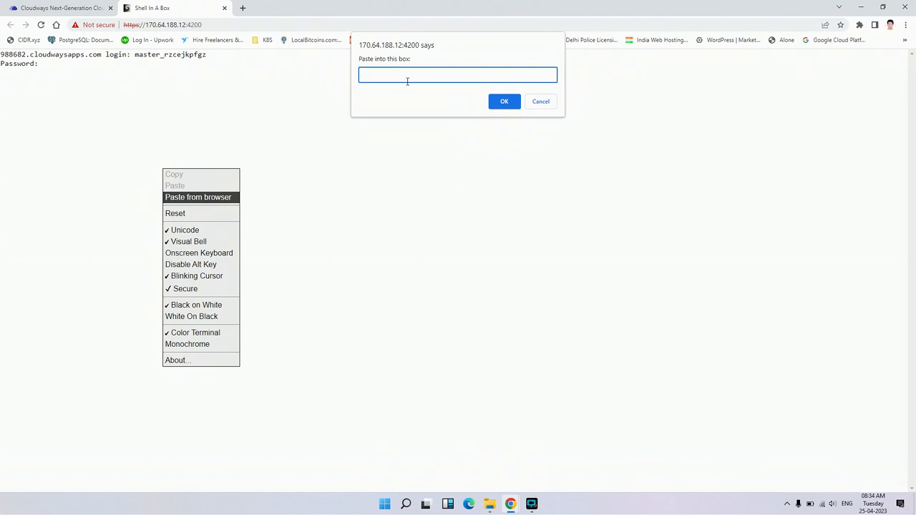
key(ctrl+v)
click(505, 99)
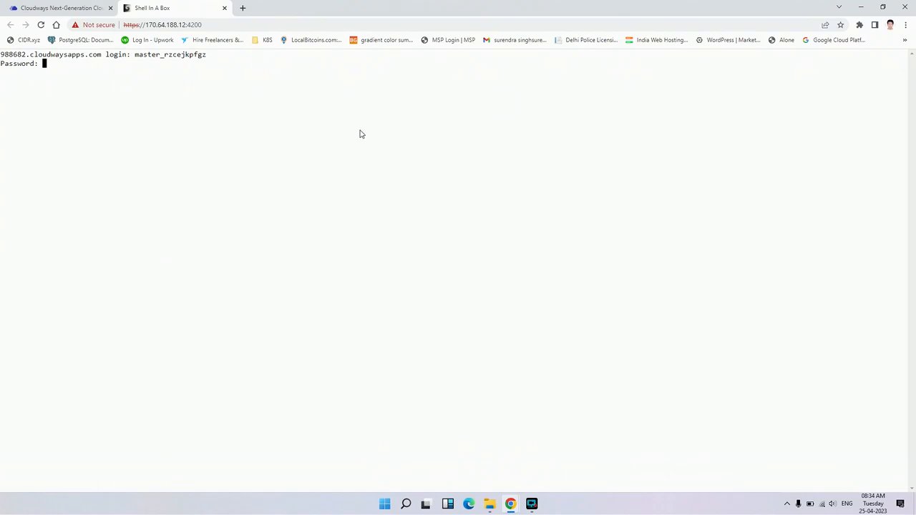
key(Return)
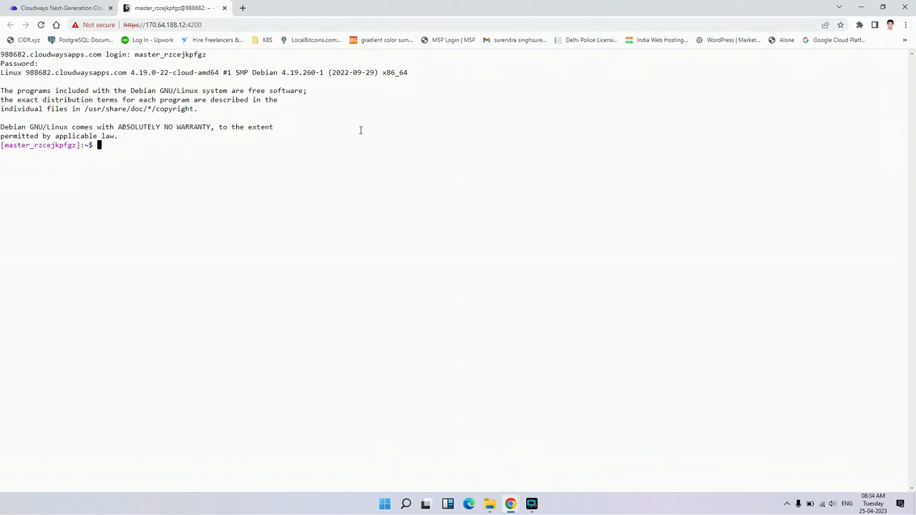
- Try the proc command in the SSH session and request a root shell with sudo su -
text(proc)
key(Return)
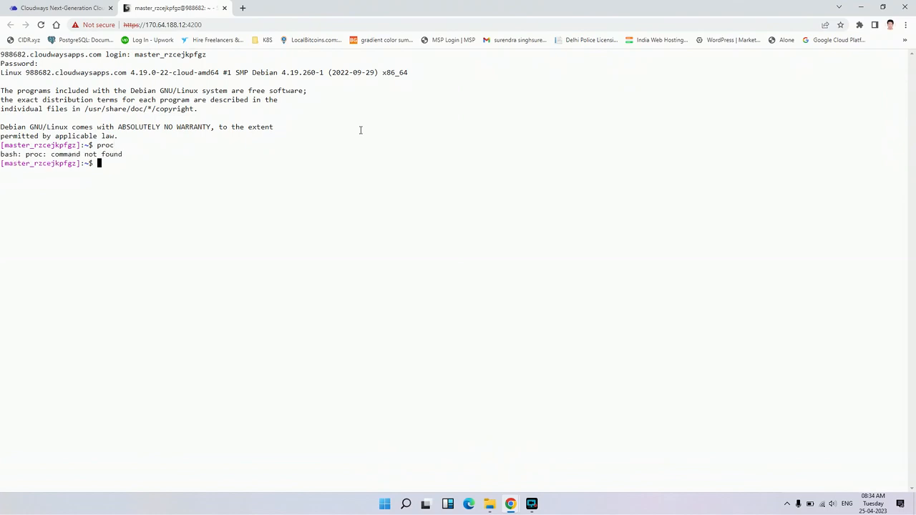
text(sudo su -)
key(Return)
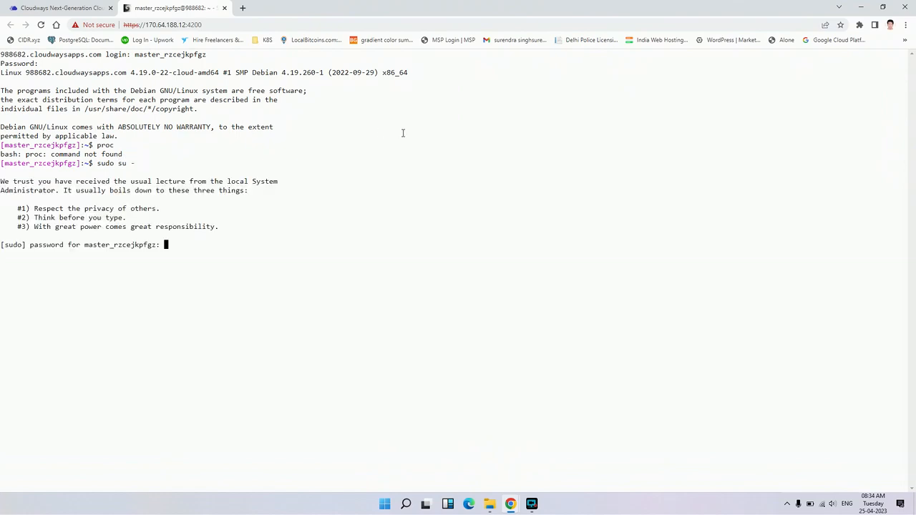
- Paste the master password for the sudo prompt into the terminal's paste box
right_click(402, 134)
click(420, 161)
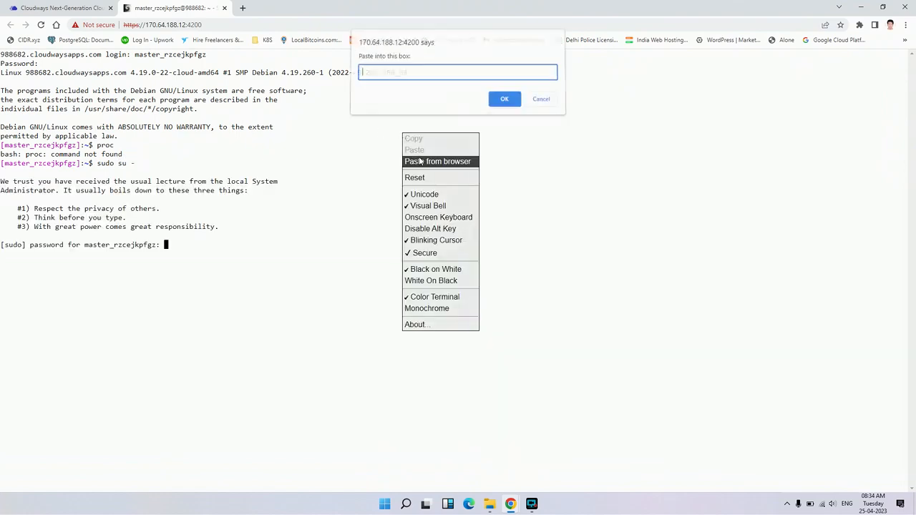
key(ctrl+v)
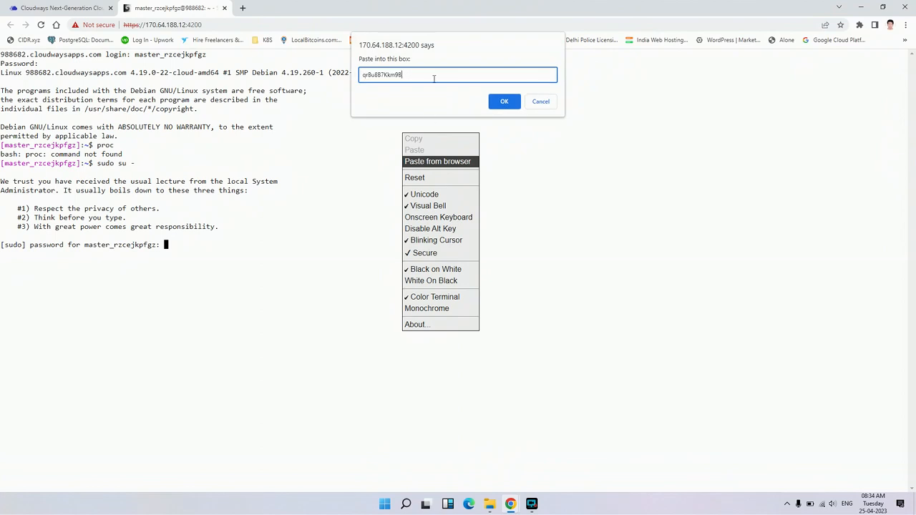
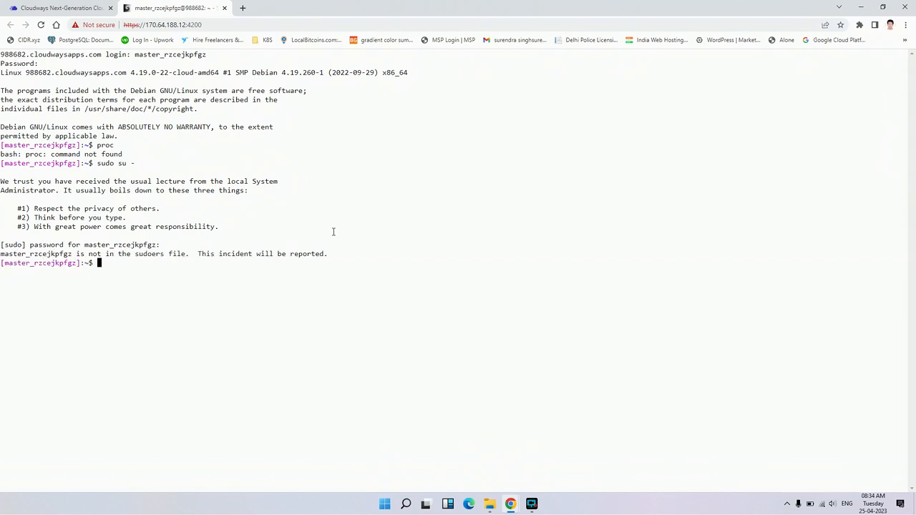
- Start entering a command at the SSH session's shell prompt, correcting the mistyped "car" to "ca"
text(car)
key(BackSpace)
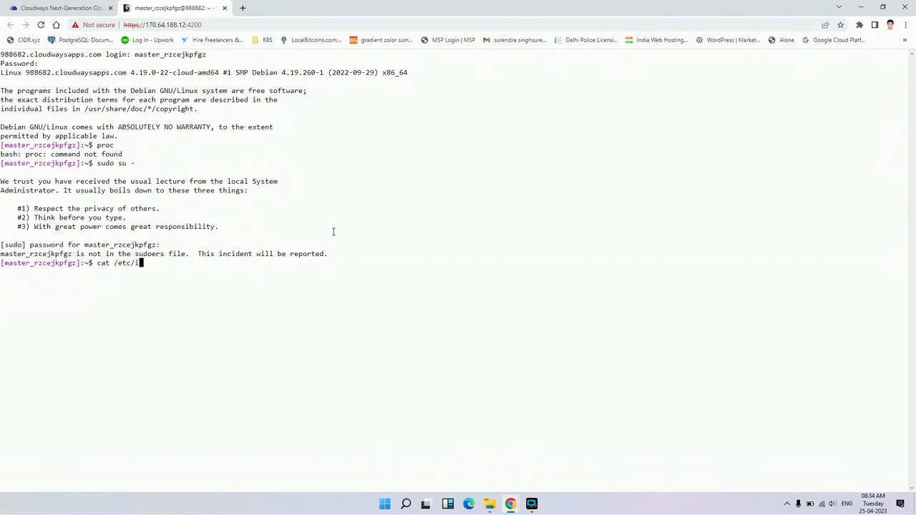
- Run cat /etc/os-release in the SSH session and close the terminal page, confirming leaving the site
text(os-release)
key(Return)
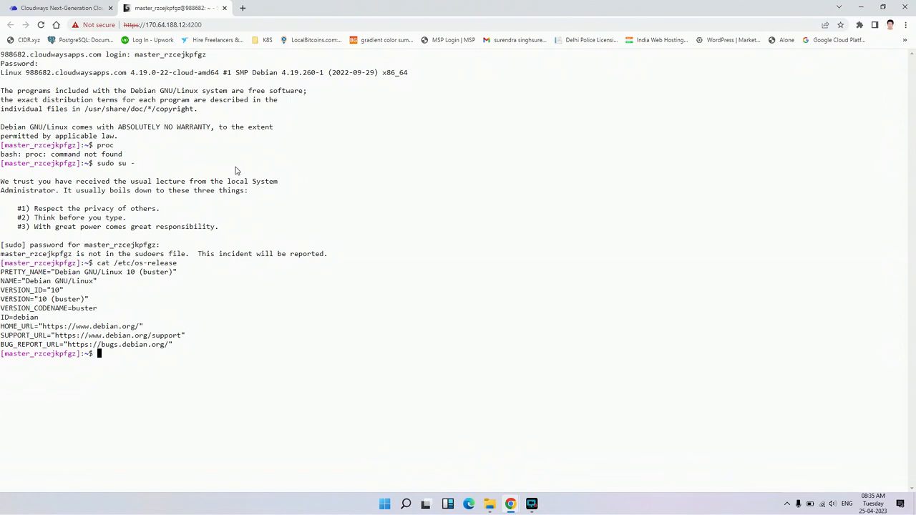
click(225, 8)
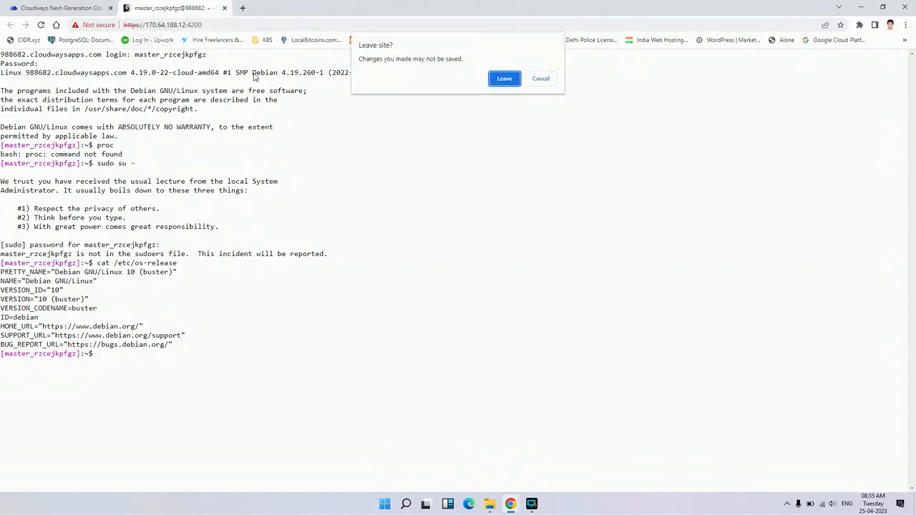
click(503, 78)
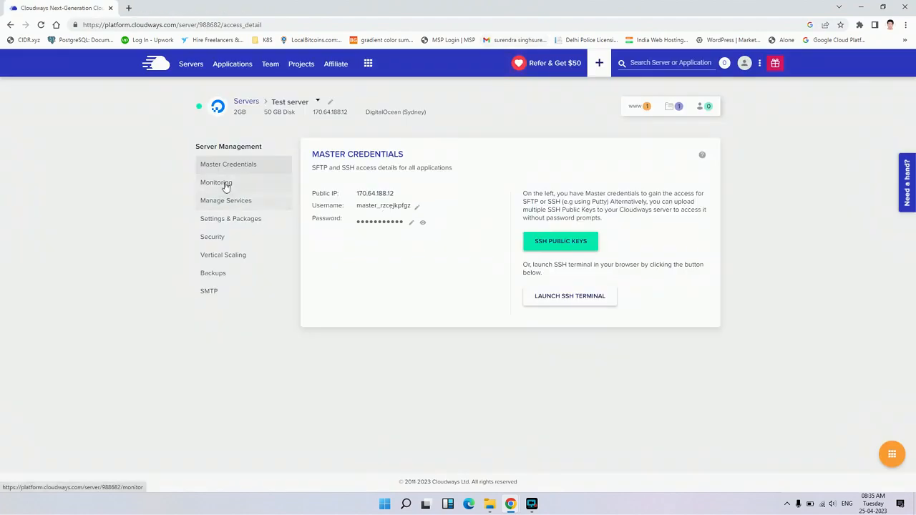
- Review the server's Monitoring summary and expand the application-wise details
click(264, 186)
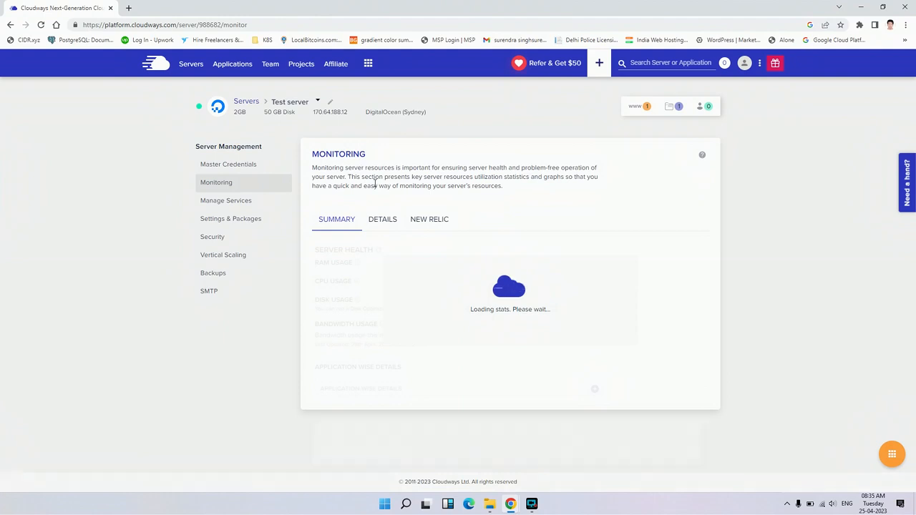
scroll(390, 251, down, 1)
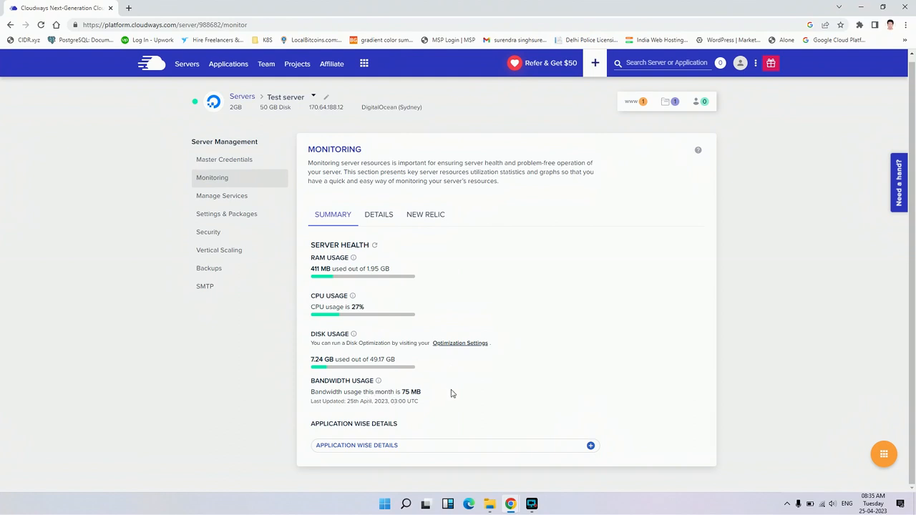
click(590, 446)
scroll(593, 401, down, 1)
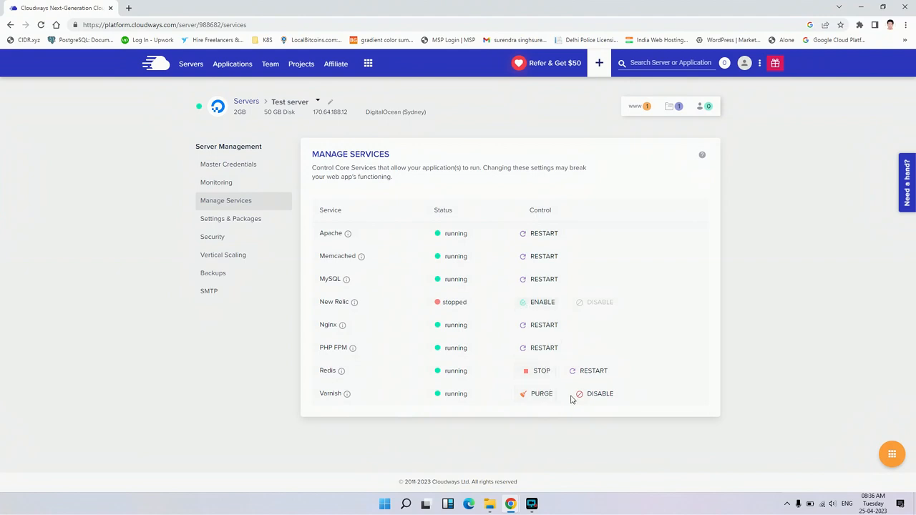
- Review the server's basic Settings & Packages options, from execution limit down to PHP timezone
click(258, 226)
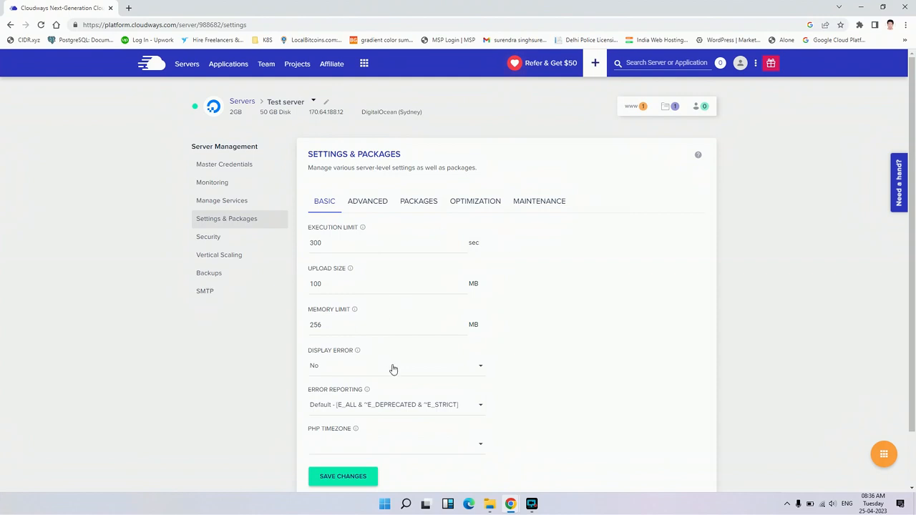
scroll(509, 383, down, 1)
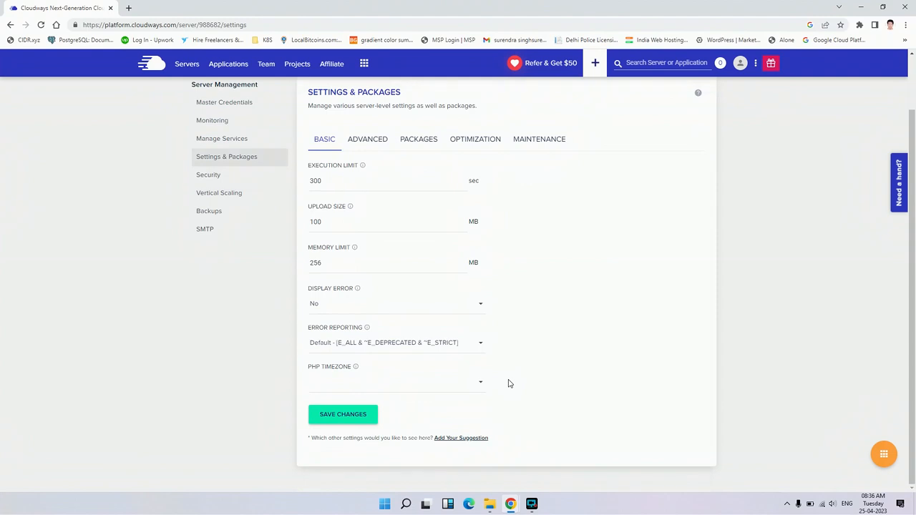
scroll(528, 380, up, 1)
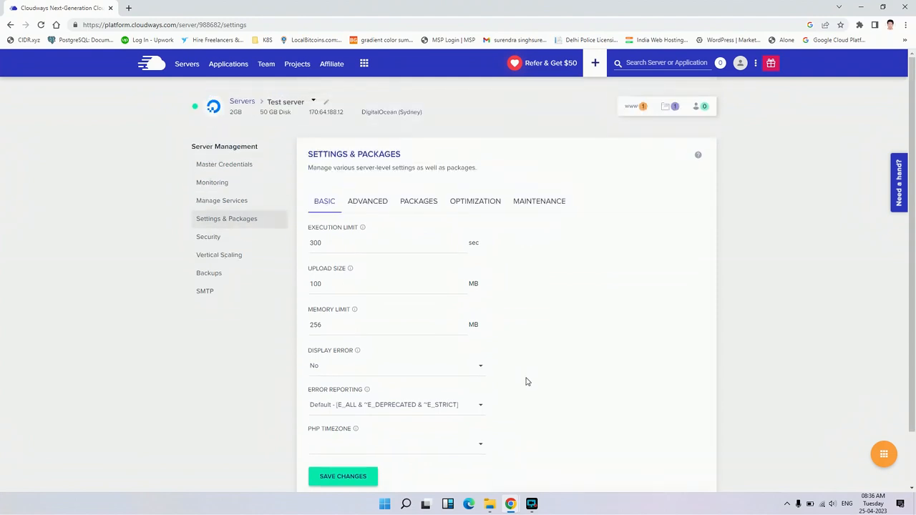
- Examine the advanced server settings for PHP, MySQL, Nginx, system locales and Varnish
click(384, 204)
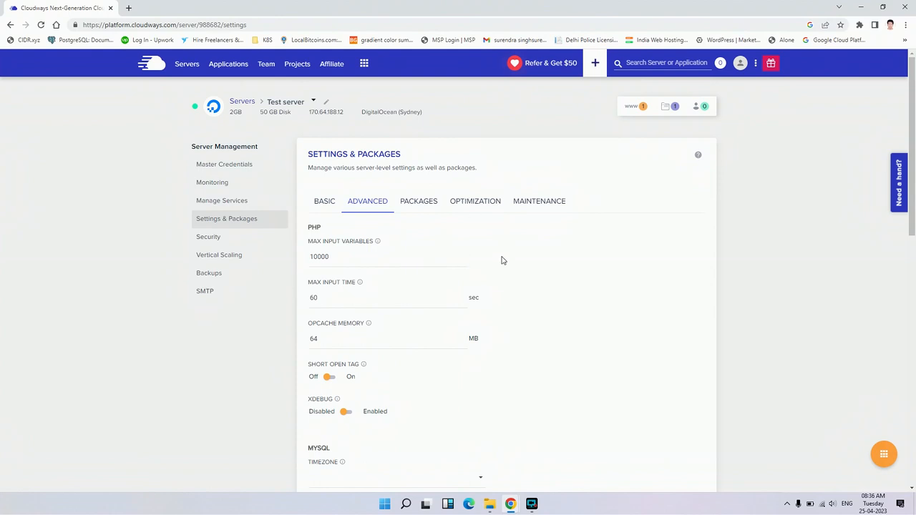
scroll(501, 260, down, 1)
scroll(501, 260, up, 1)
scroll(503, 257, down, 4)
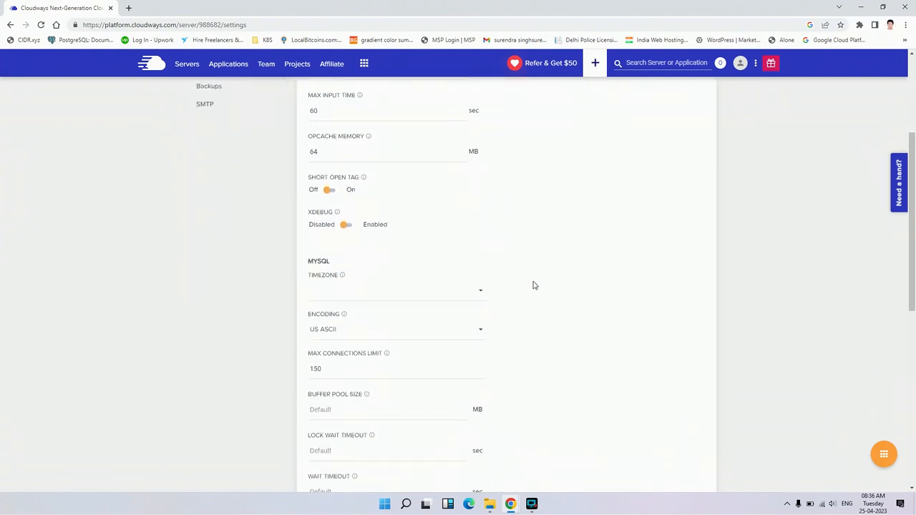
scroll(533, 285, down, 1)
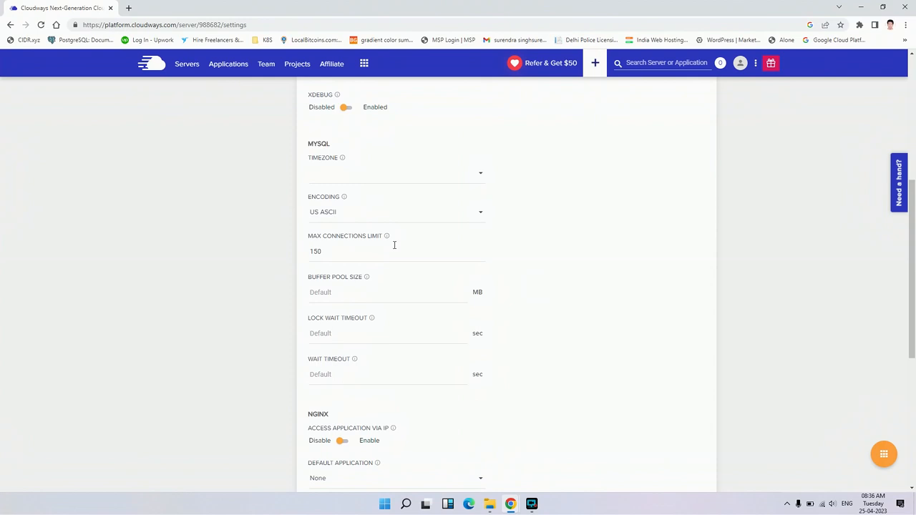
scroll(349, 330, down, 2)
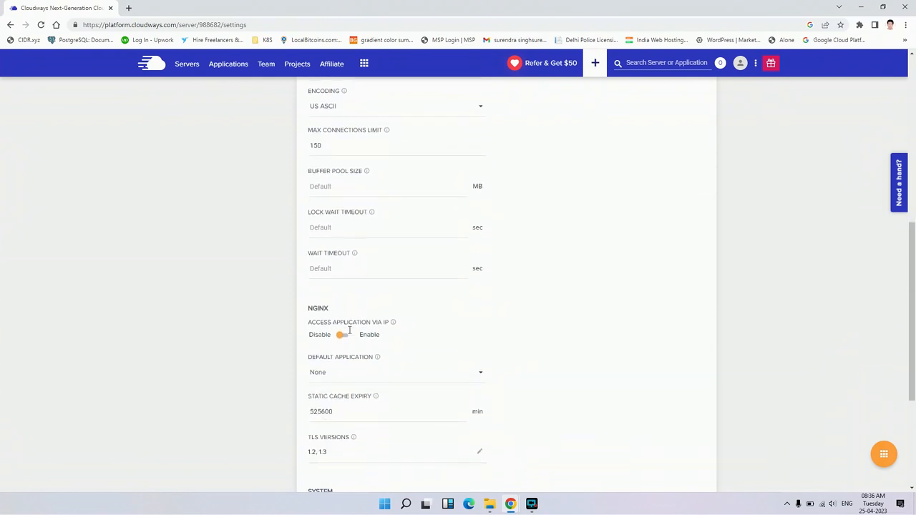
scroll(473, 312, down, 1)
scroll(413, 394, down, 1)
scroll(529, 395, down, 2)
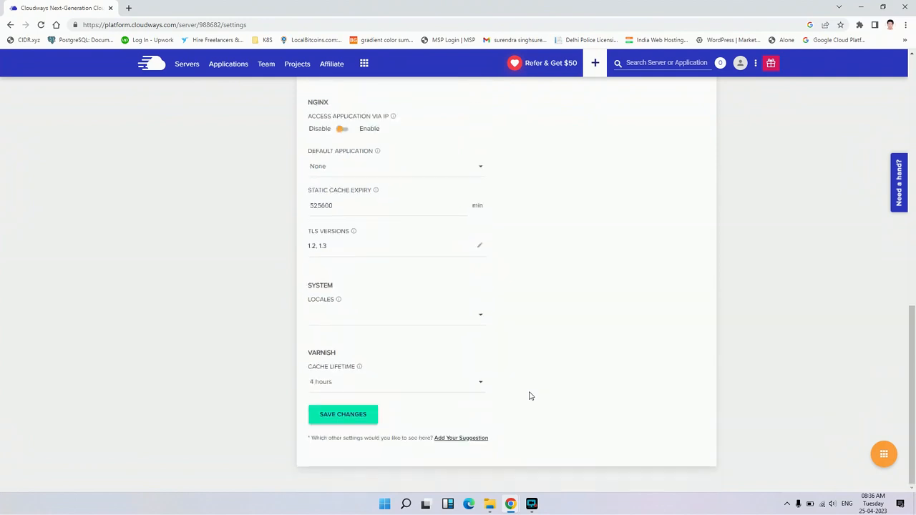
scroll(529, 396, up, 10)
scroll(529, 395, down, 10)
scroll(539, 411, up, 10)
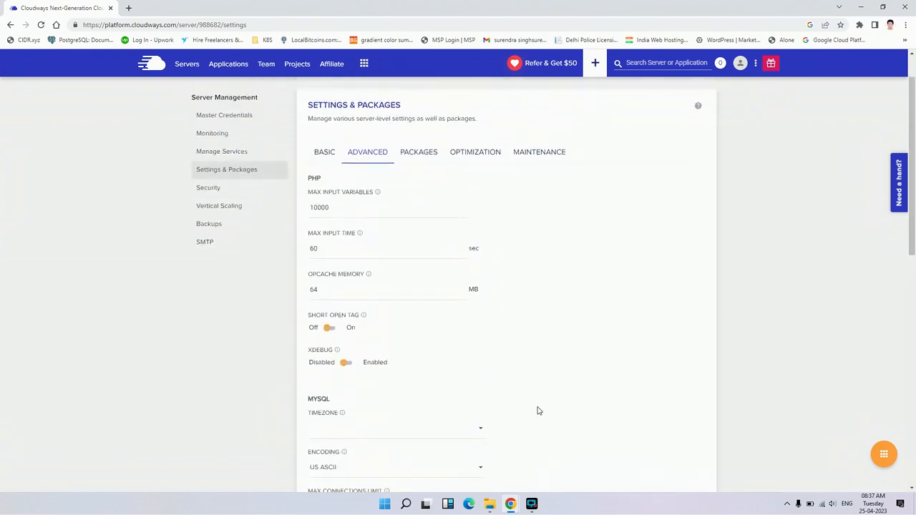
- View the server's package versions, disk cleanup options and maintenance schedule settings
click(418, 201)
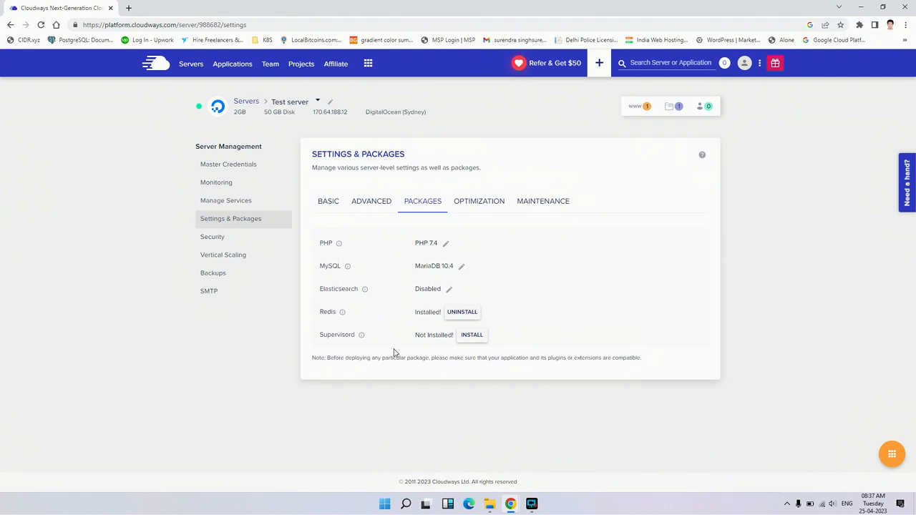
click(494, 207)
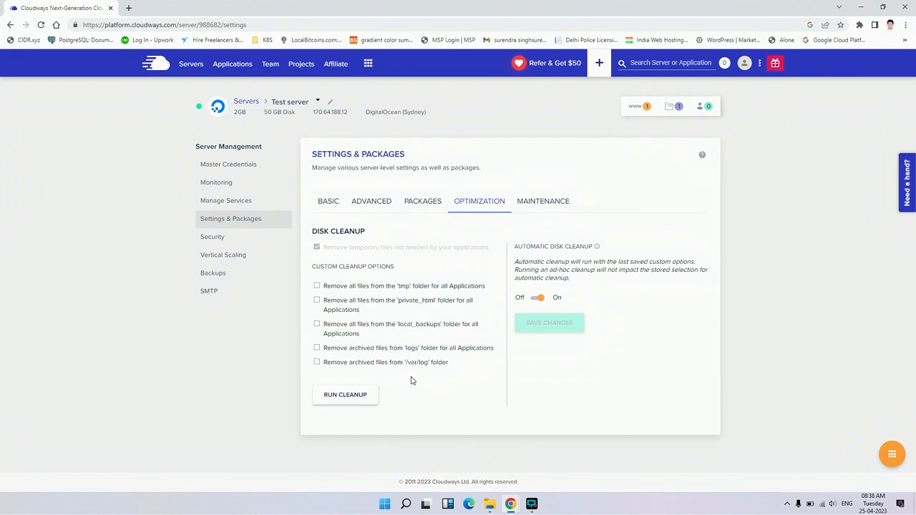
click(535, 211)
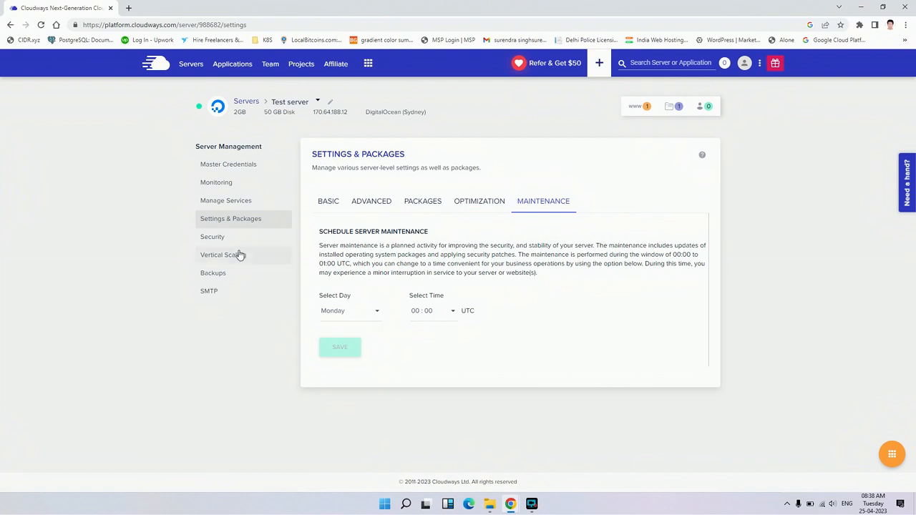
- View the server's security settings for SSH/SFTP access and the MySQL IP whitelist
click(218, 238)
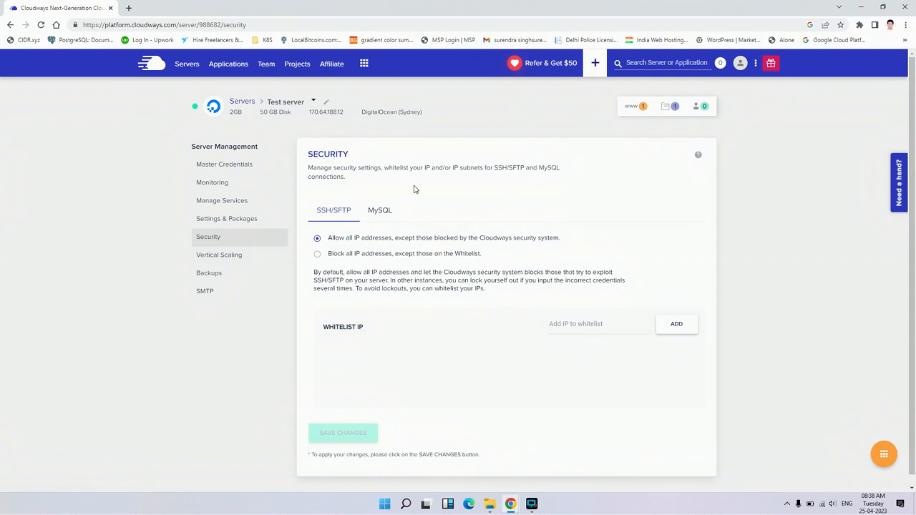
click(383, 221)
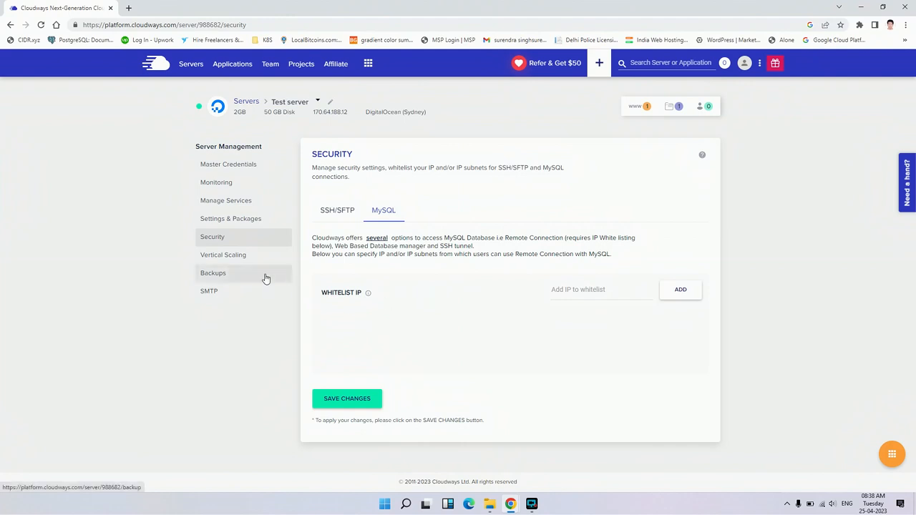
- Preview the 4GB server size under Vertical Scaling and view the block storage option
click(230, 262)
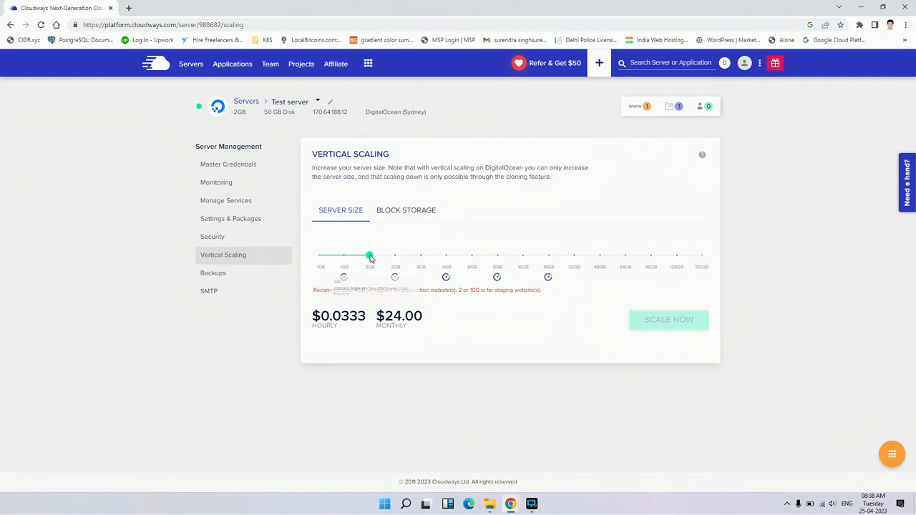
mouse_move(366, 257)
drag(366, 258, 420, 256)
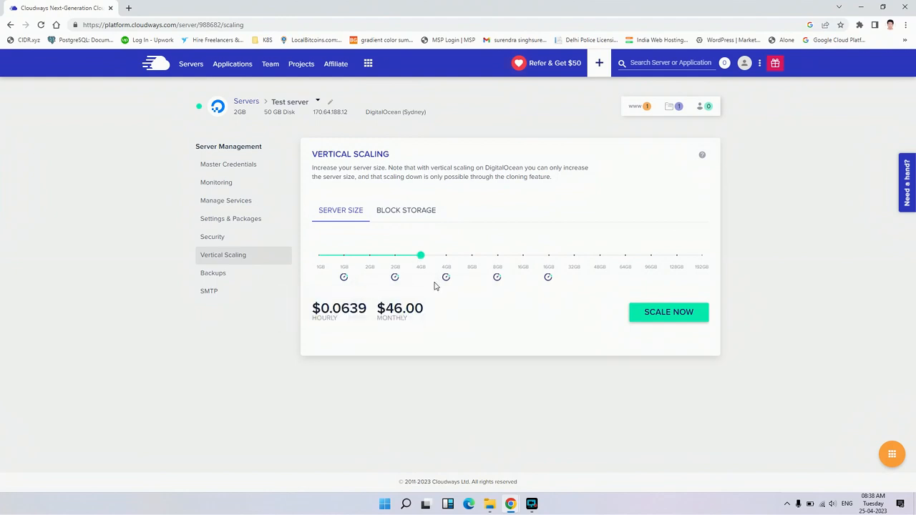
click(414, 214)
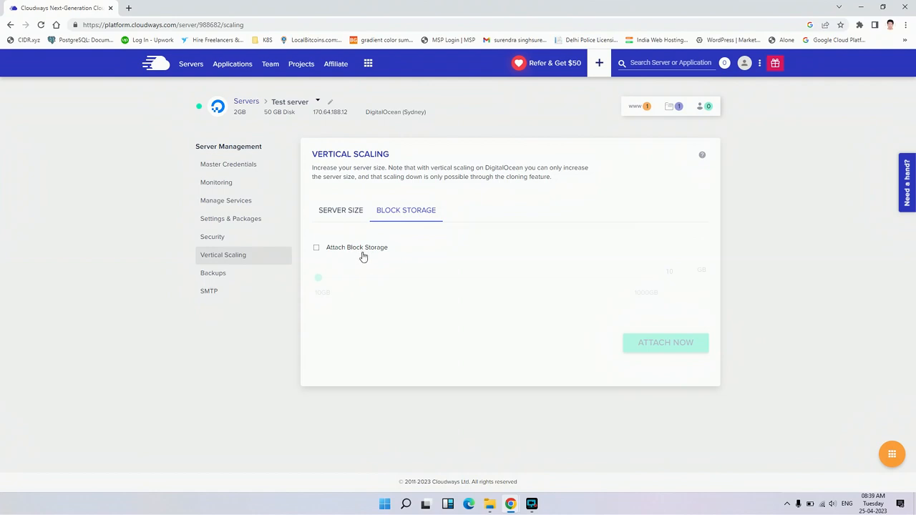
- Scale the server vertically to the 4GB size and proceed past the scaling warning
click(349, 213)
mouse_move(369, 256)
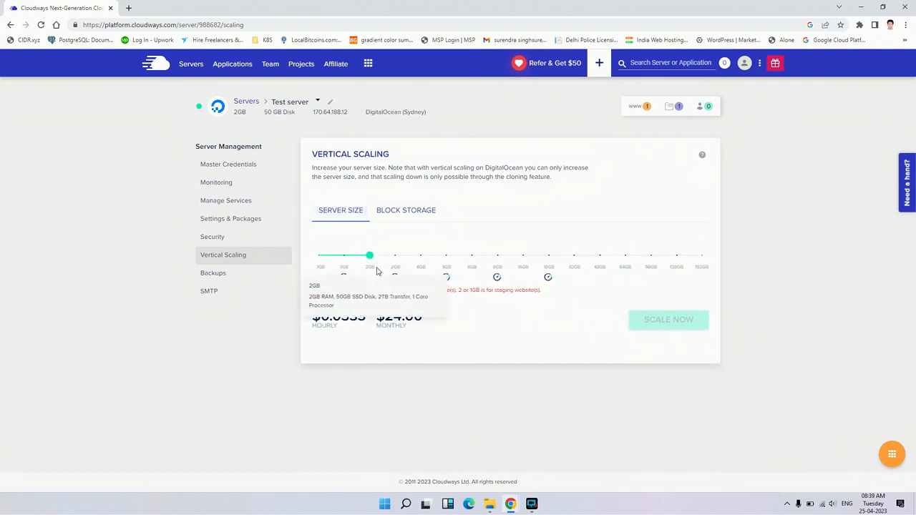
click(420, 259)
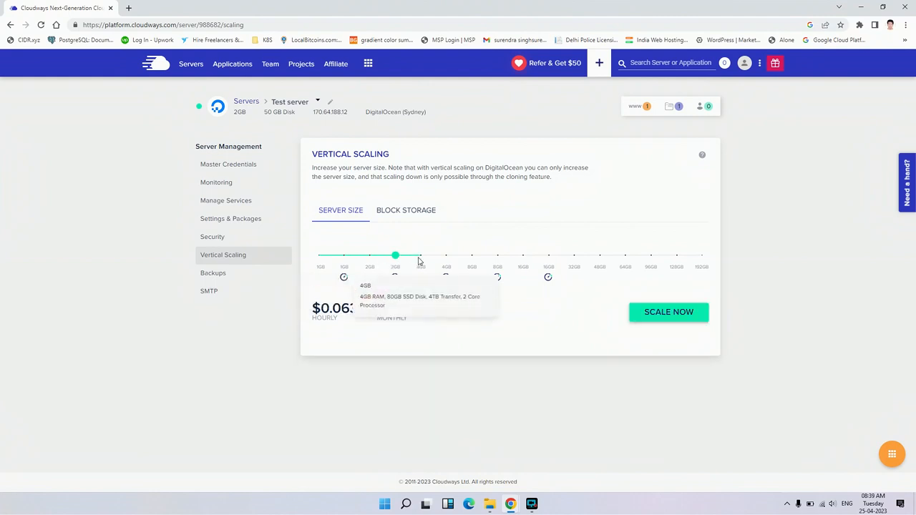
click(369, 259)
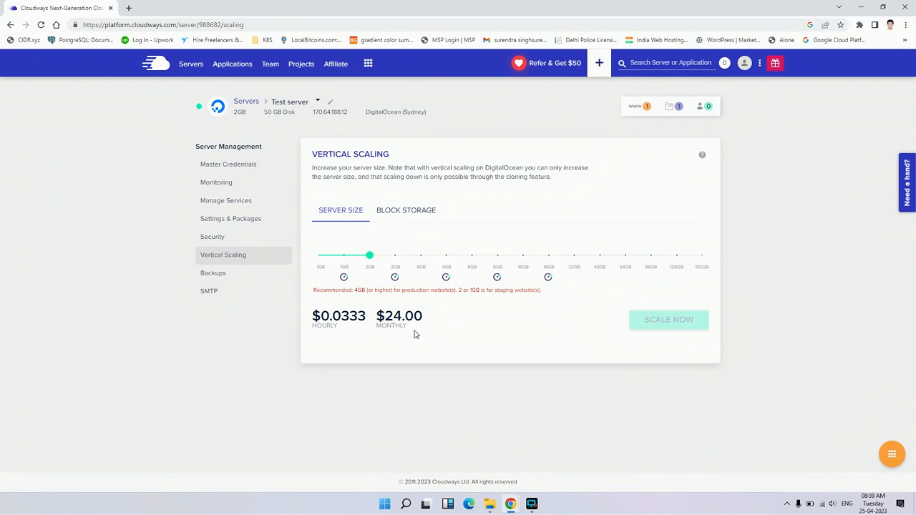
click(422, 257)
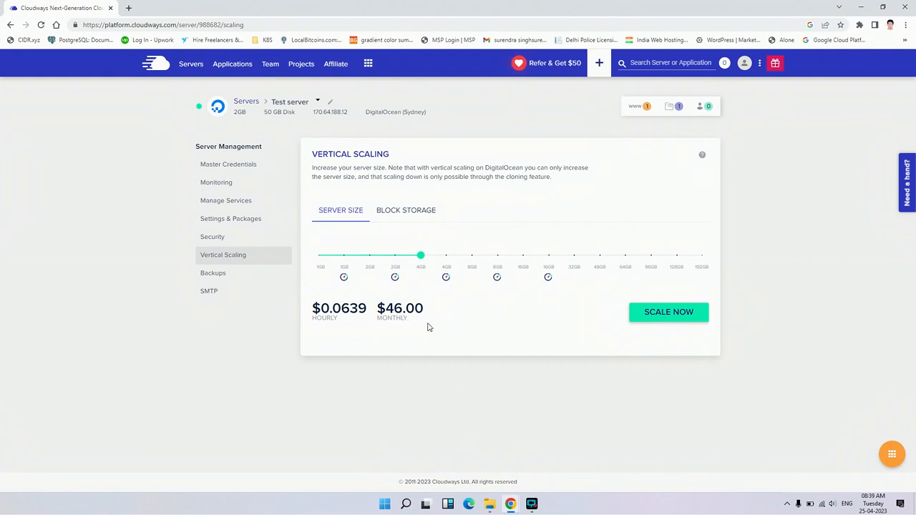
click(668, 311)
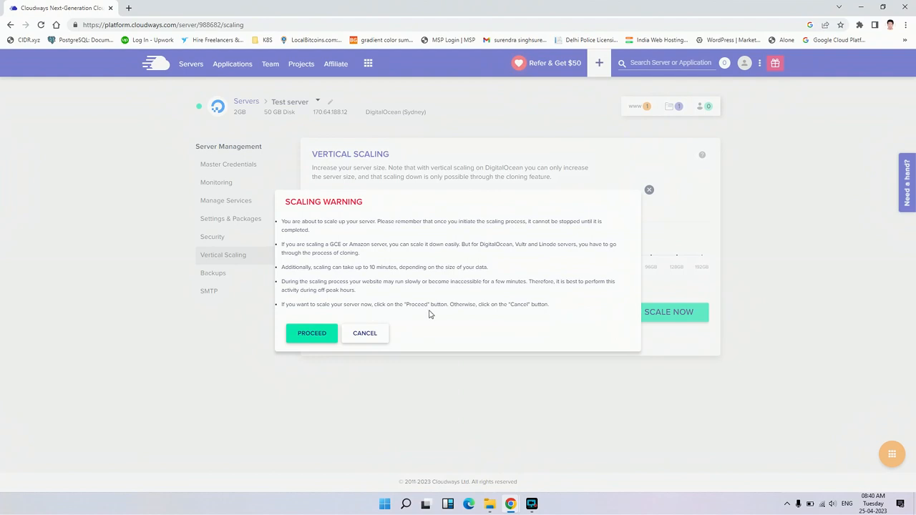
click(315, 333)
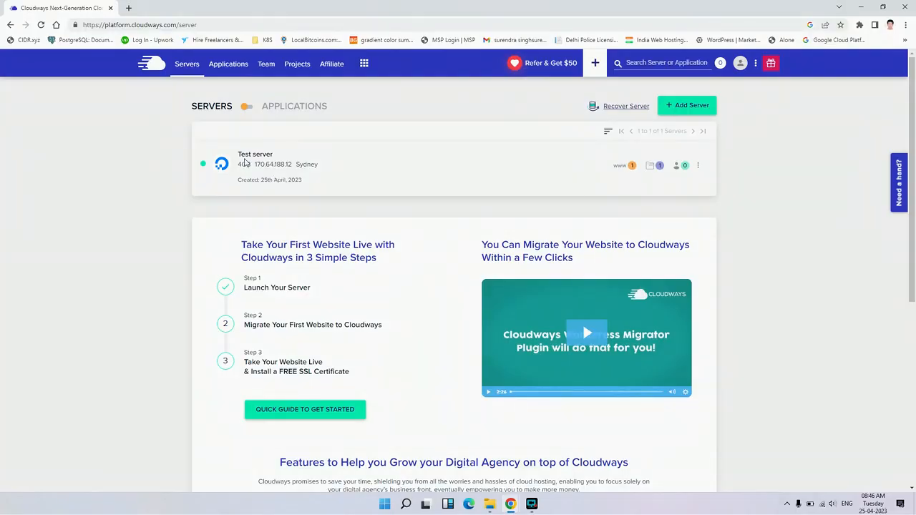
- Reopen Test server from the server list and check its size under Vertical Scaling
click(246, 164)
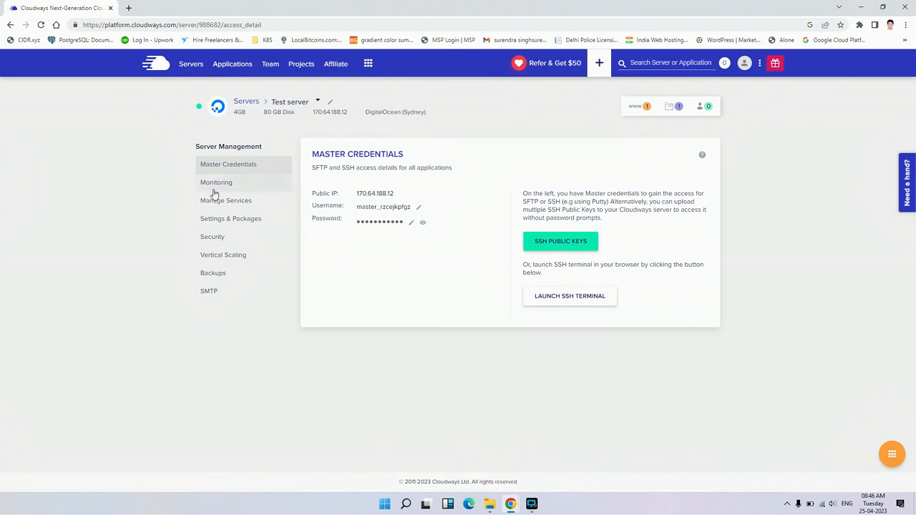
click(222, 256)
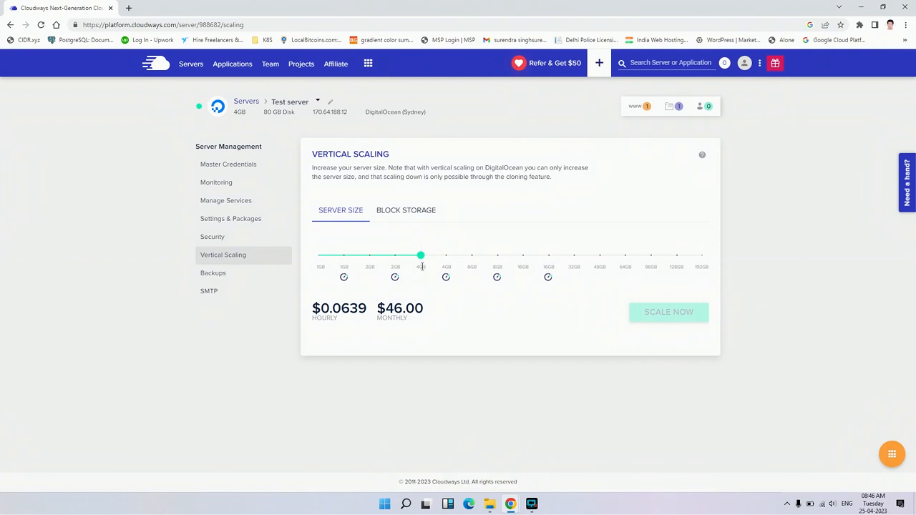
mouse_move(423, 275)
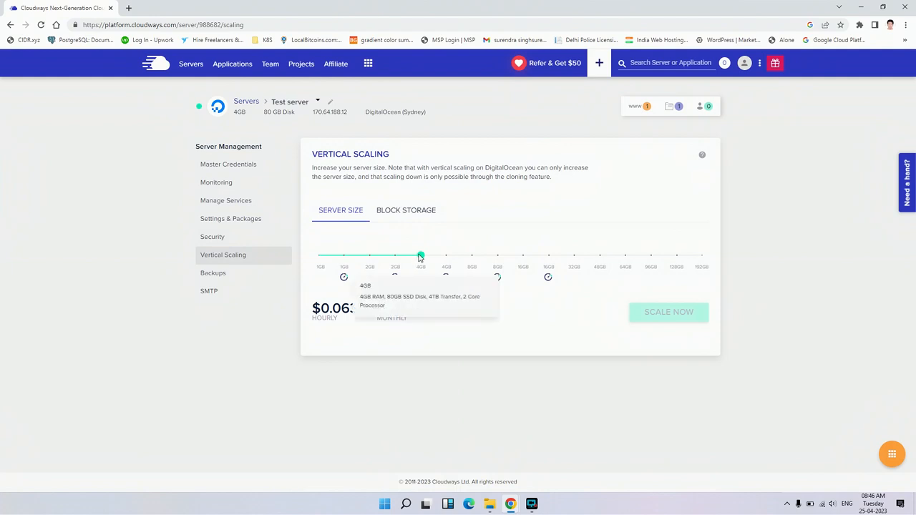
- Review the server's backup settings, including the available backup frequency and retention options
click(220, 275)
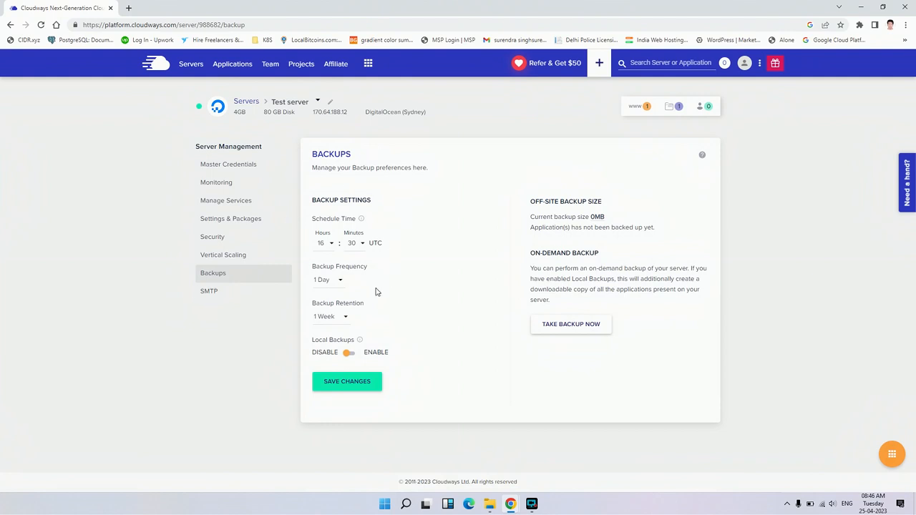
click(341, 288)
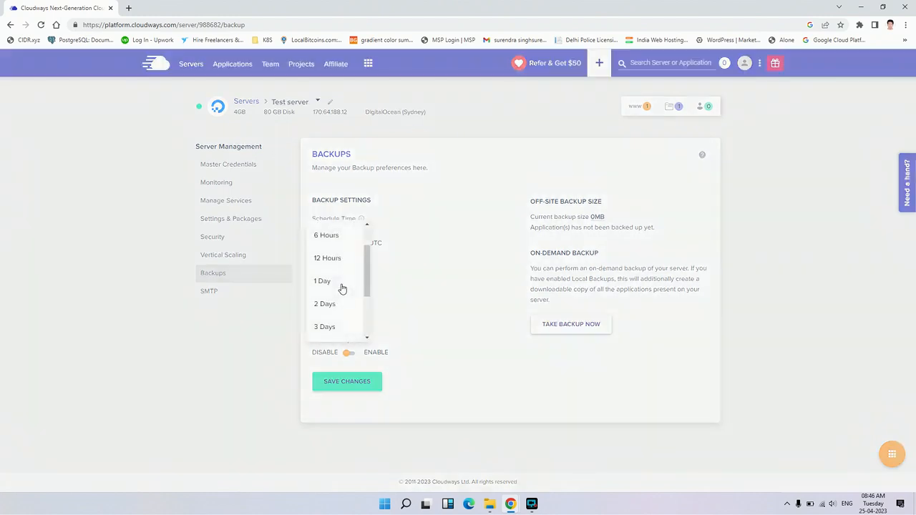
scroll(341, 288, up, 1)
scroll(342, 287, down, 3)
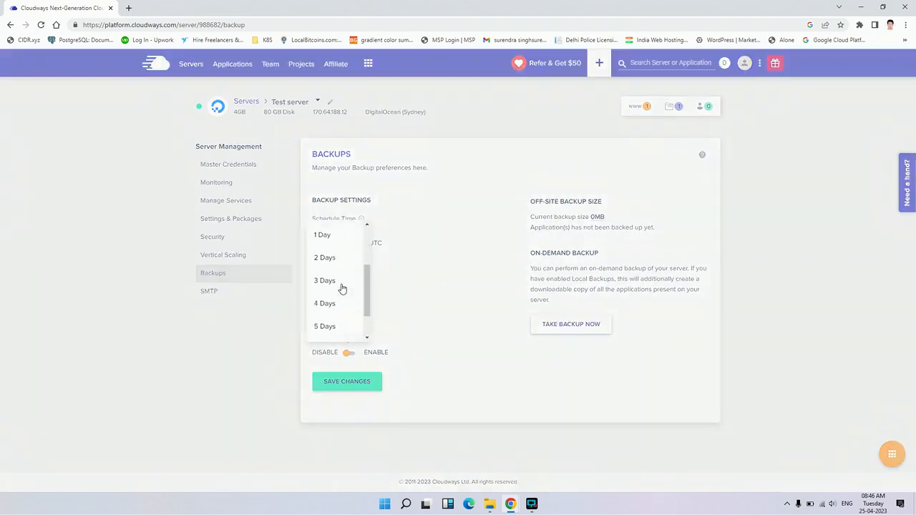
click(449, 269)
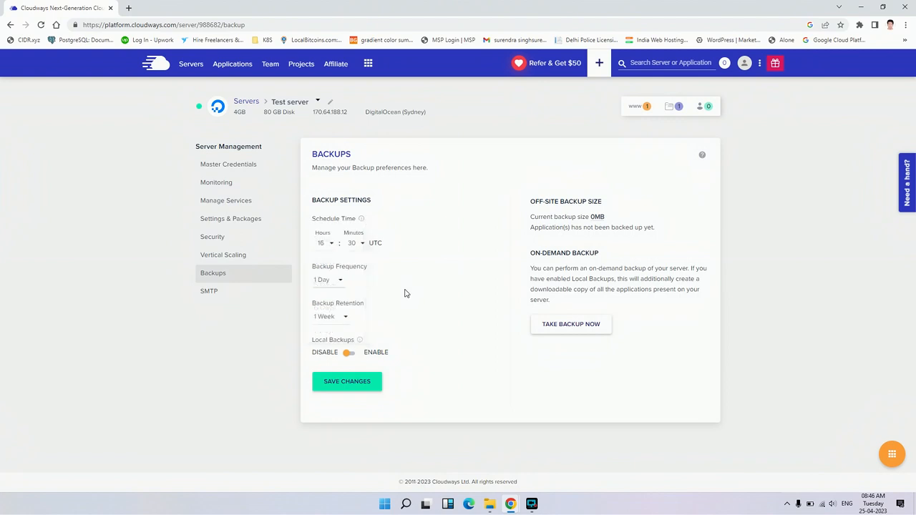
click(339, 320)
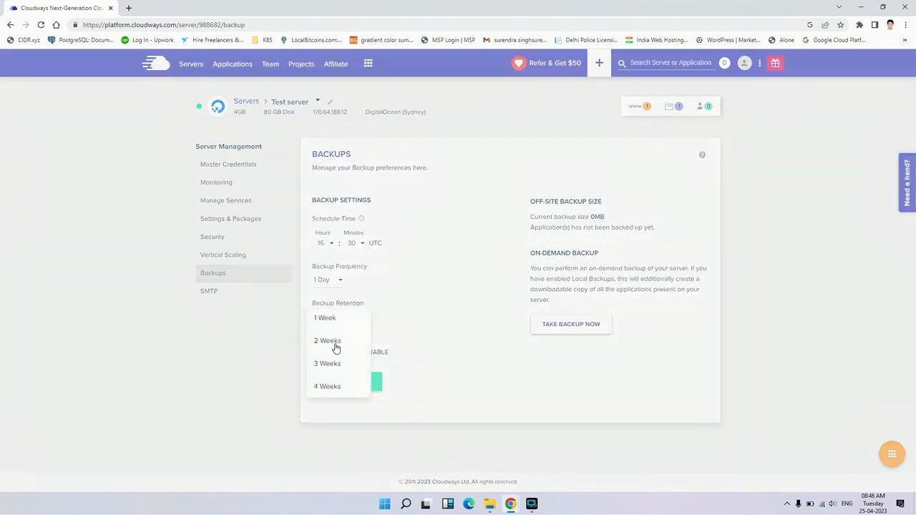
click(433, 347)
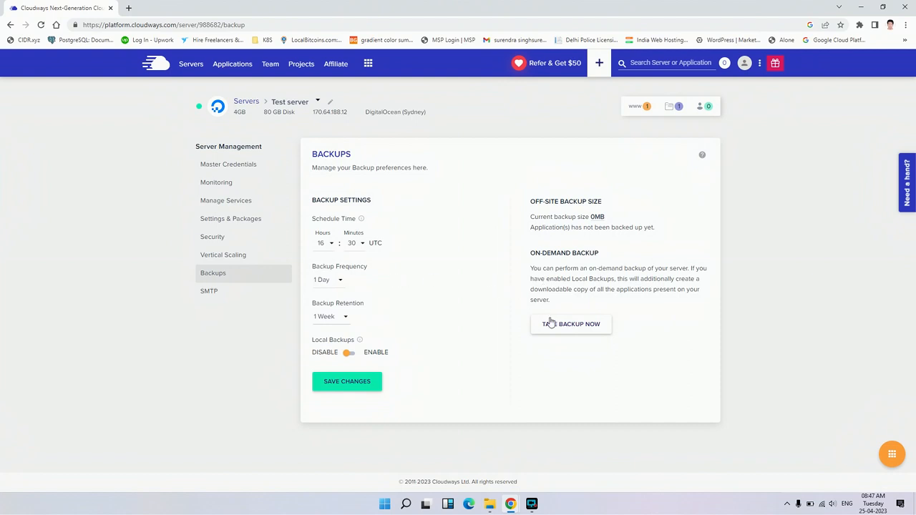
- Select Your Own SMTP in the server's SMTP settings and view its provider and login fields
click(261, 290)
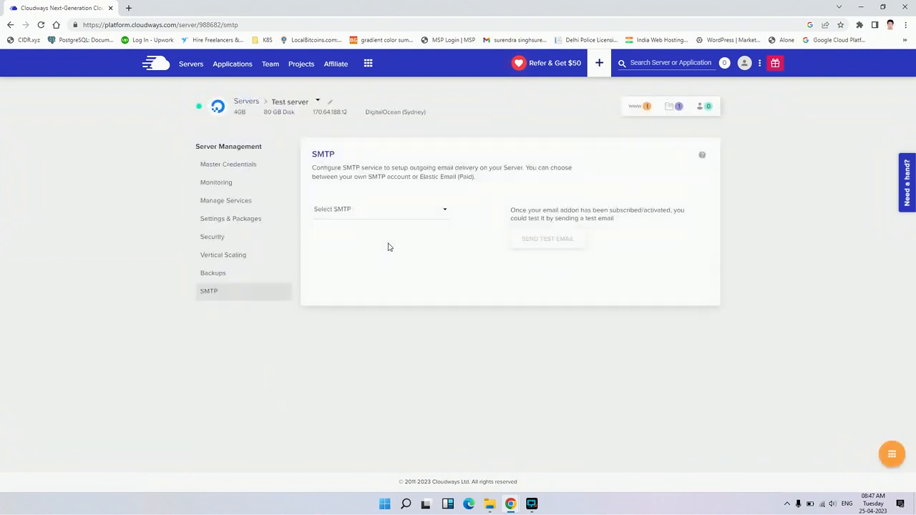
click(445, 209)
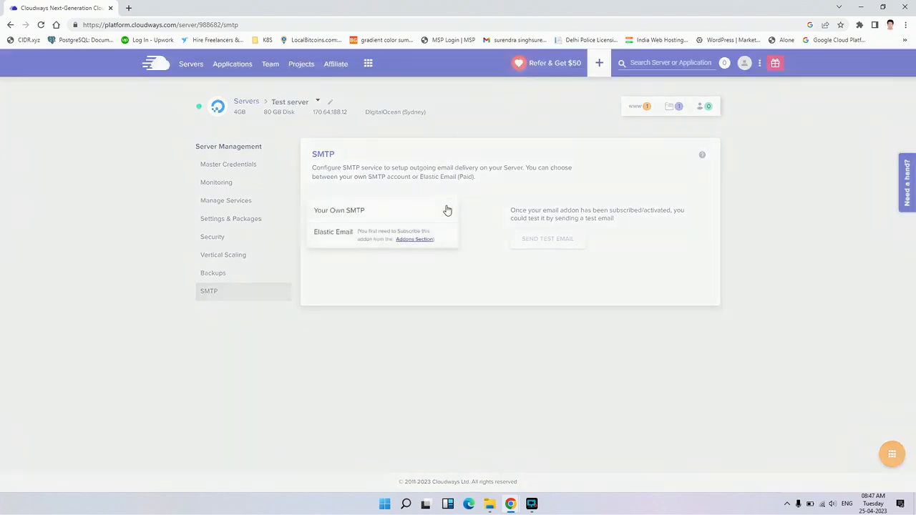
click(351, 213)
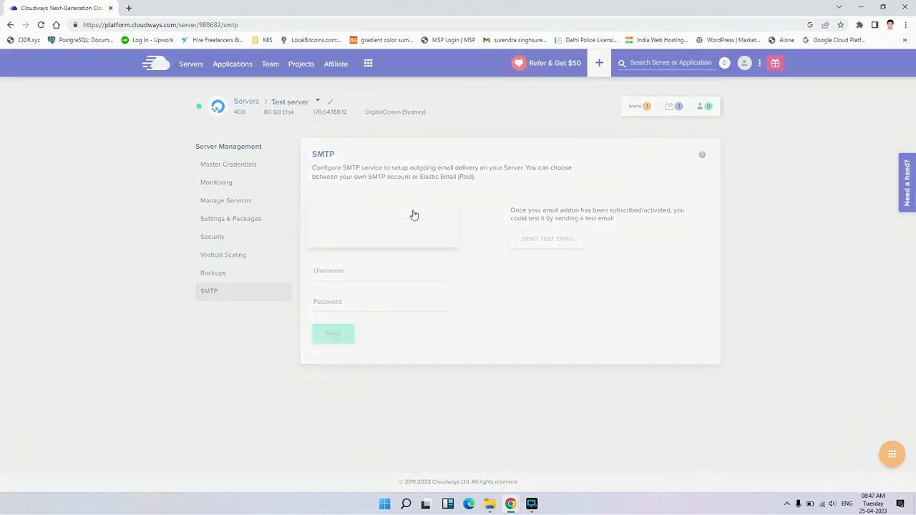
click(477, 240)
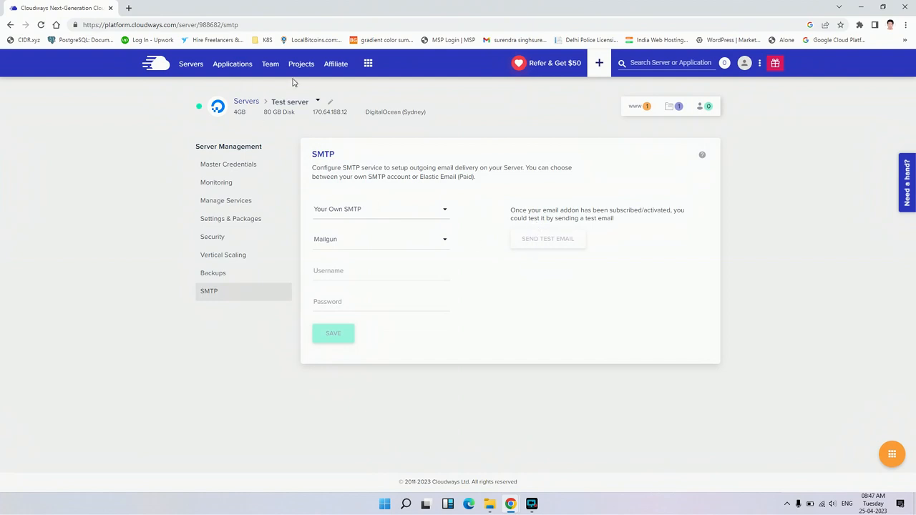
- Browse the list of platform add-ons and view the page for generating an API key
click(367, 65)
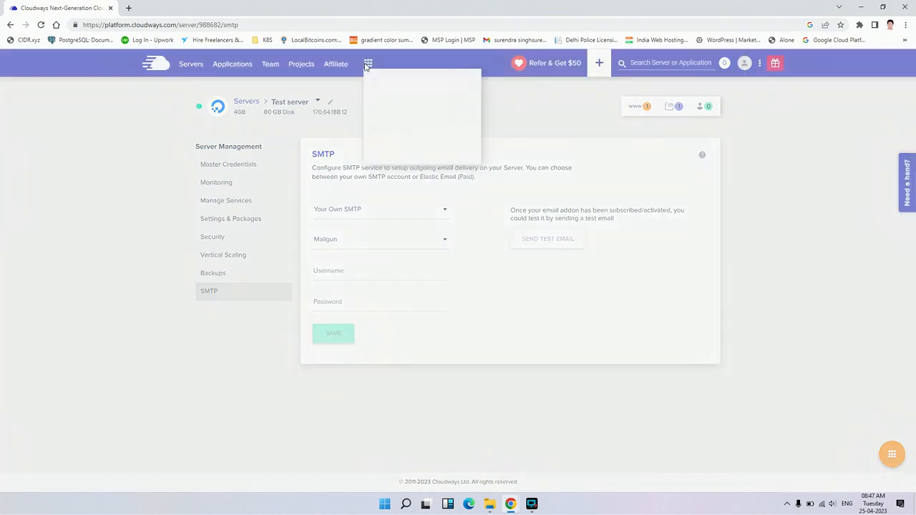
click(415, 107)
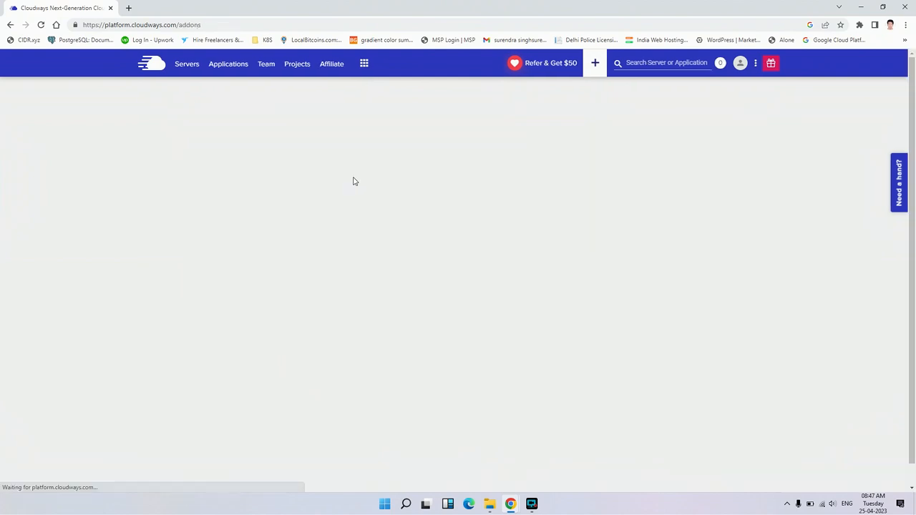
scroll(369, 211, down, 1)
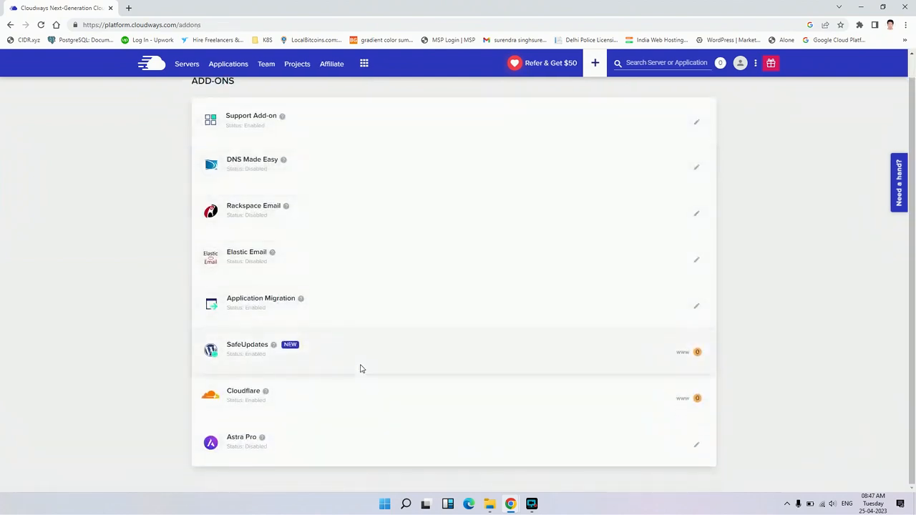
scroll(360, 369, up, 1)
scroll(327, 331, down, 1)
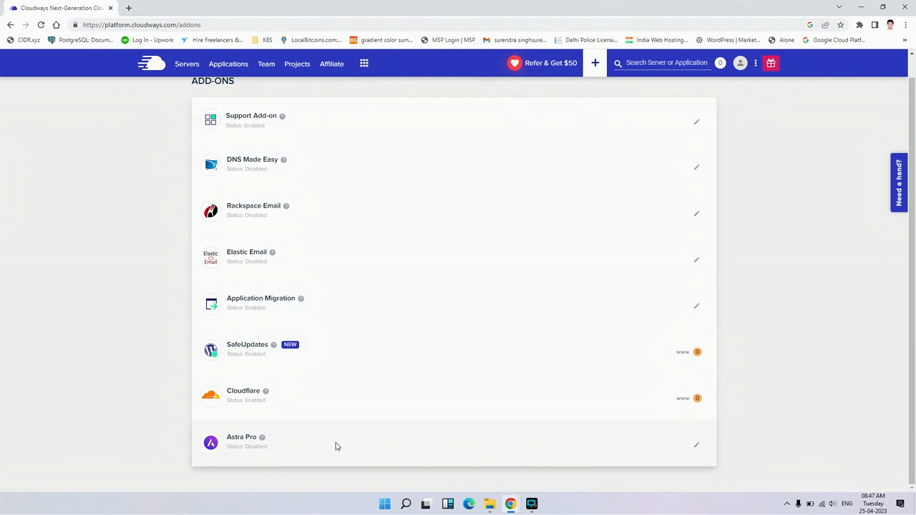
scroll(332, 314, up, 1)
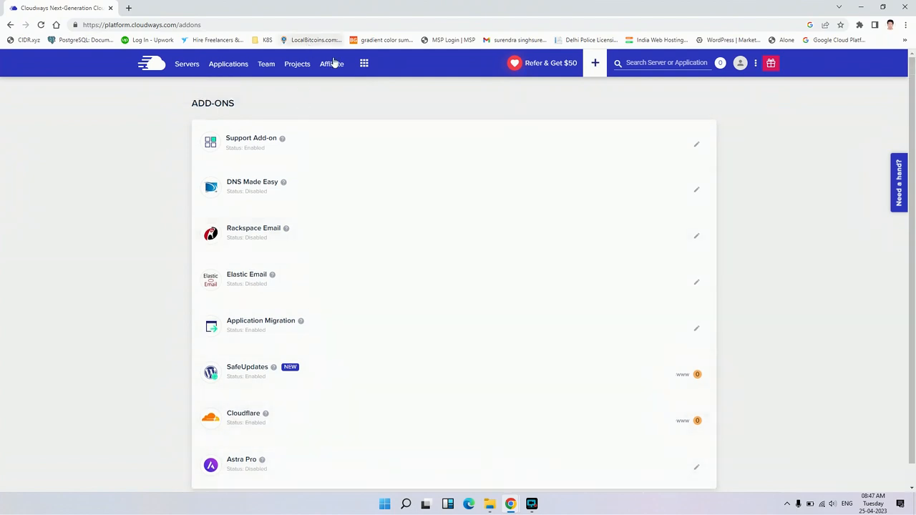
click(364, 63)
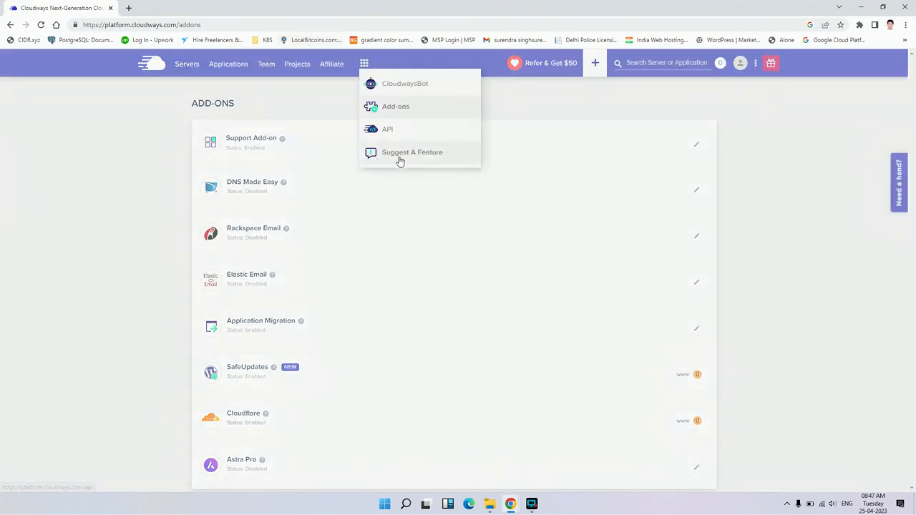
click(392, 139)
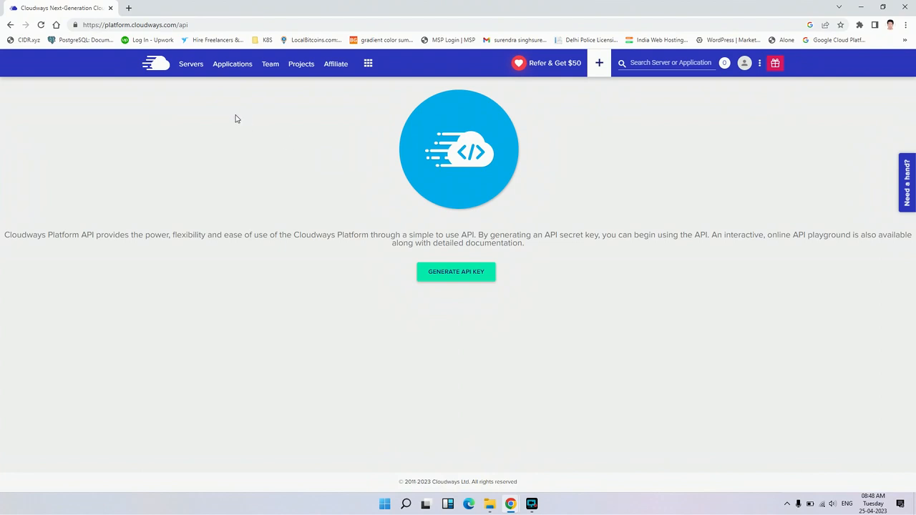
- Return to the server list and start adding an application to Test server from its server actions
click(190, 63)
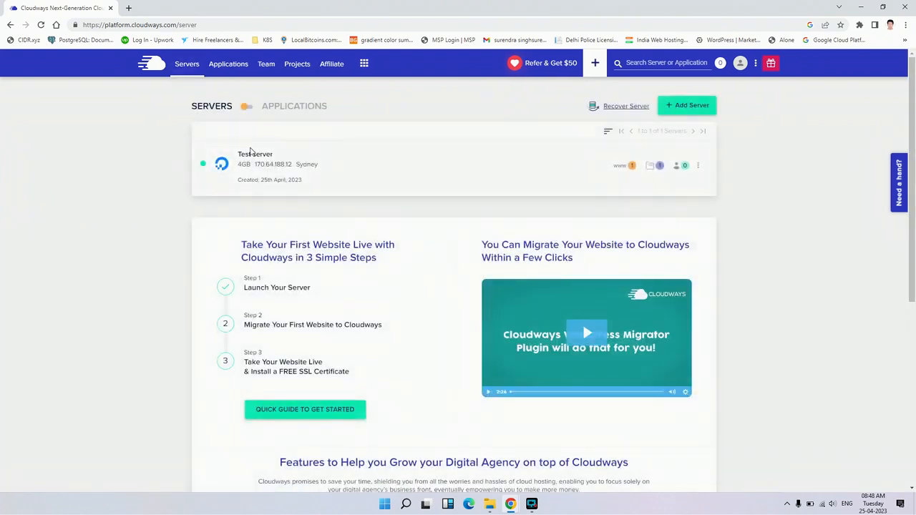
click(252, 161)
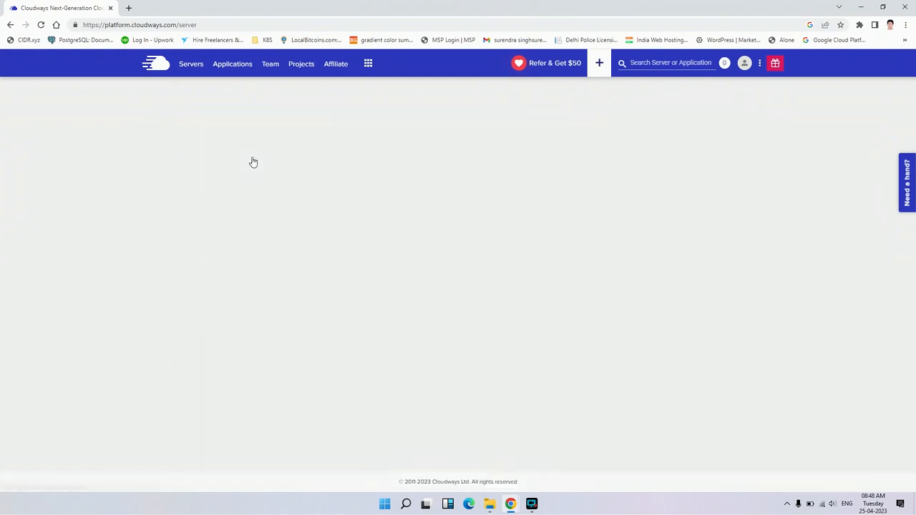
key(alt+Left)
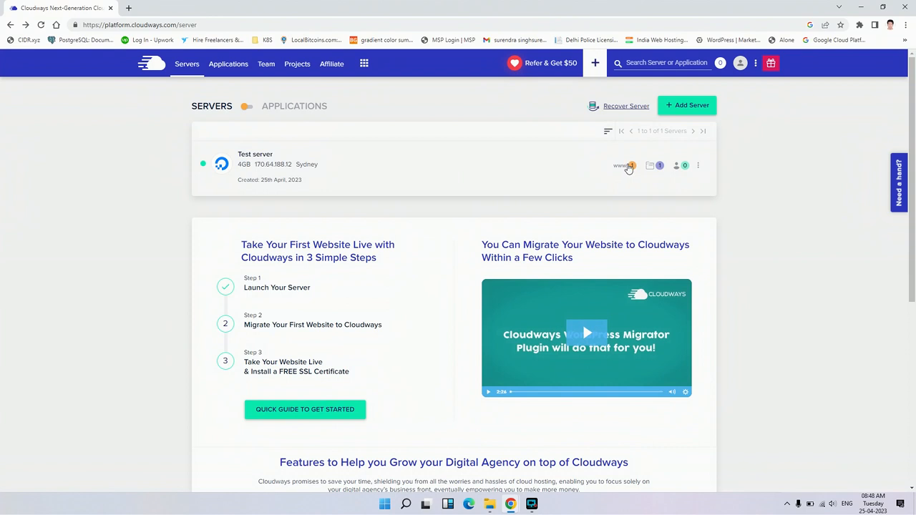
click(704, 167)
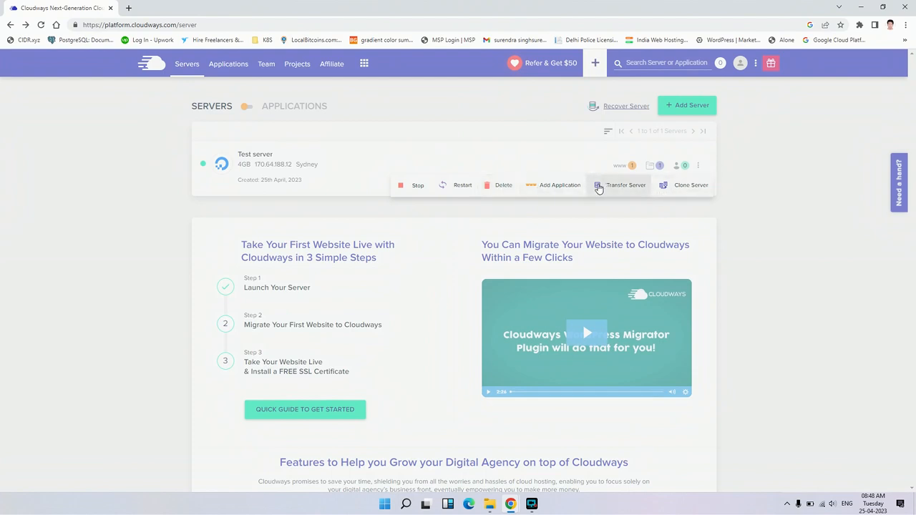
click(564, 188)
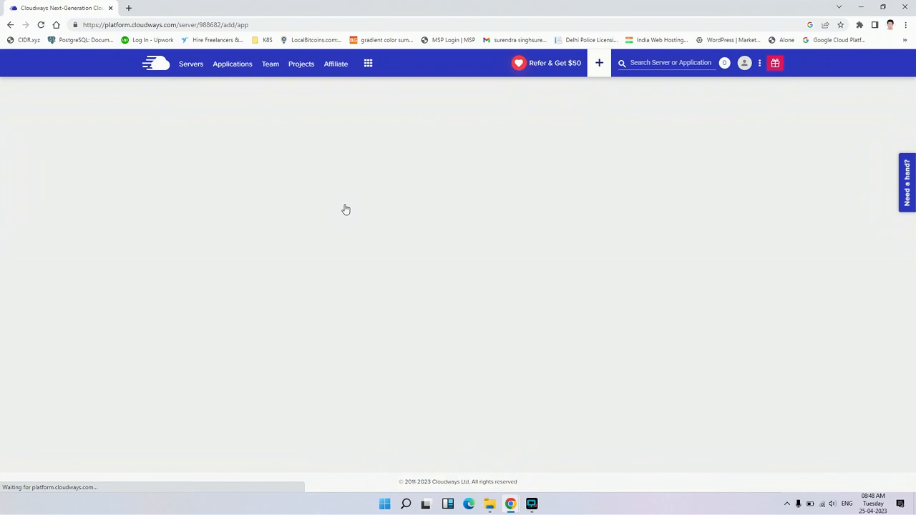
- Add a WooCommerce Version 7.1.0 with WordPress Version 6.1.1 application named Woo App to the server
click(360, 209)
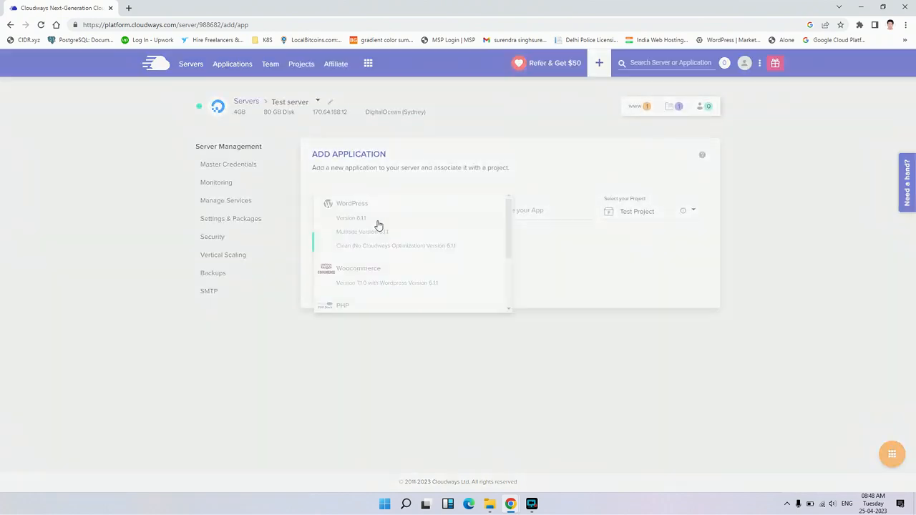
click(386, 281)
click(533, 209)
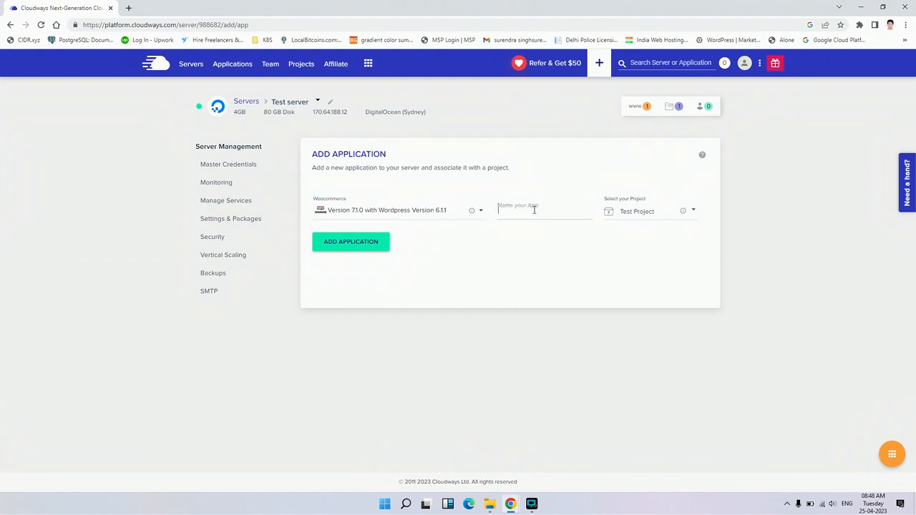
text(Woo App)
click(343, 247)
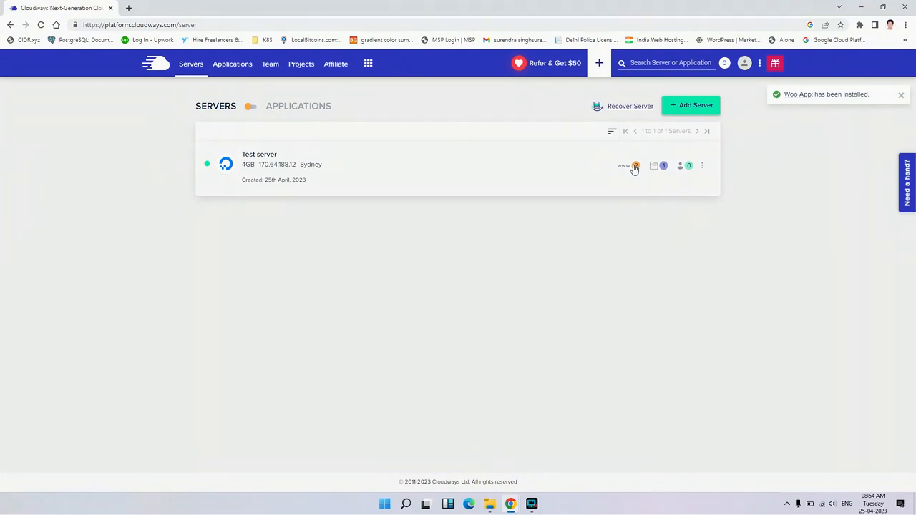
- View the access details of Woo App and Test App on Test server, switch back to Woo App, and return to the server list
click(634, 166)
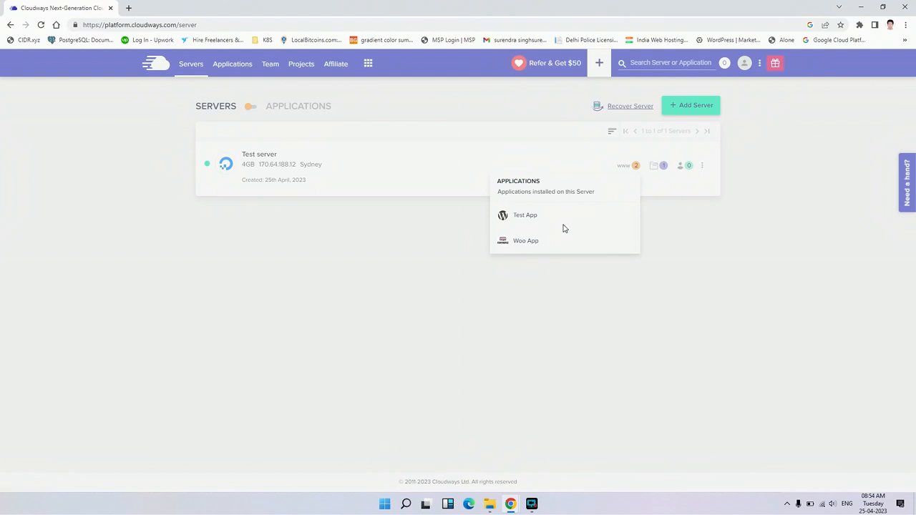
click(526, 241)
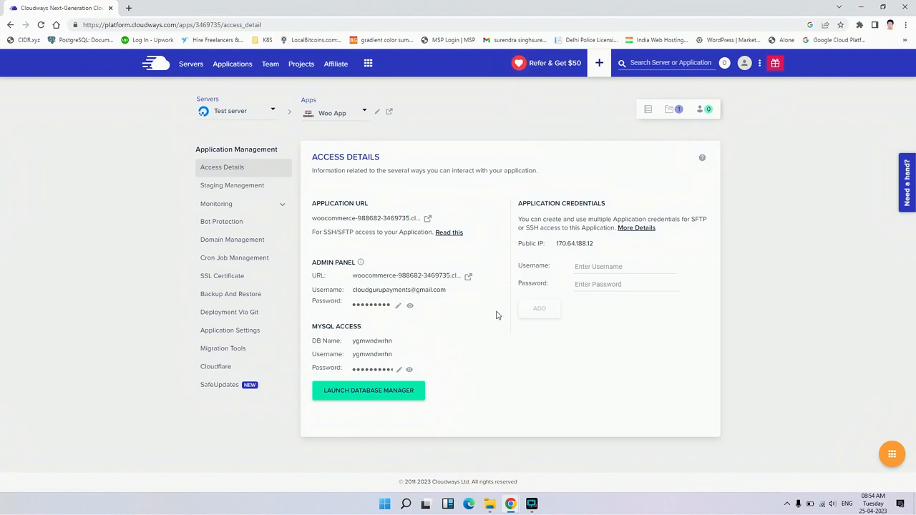
click(357, 116)
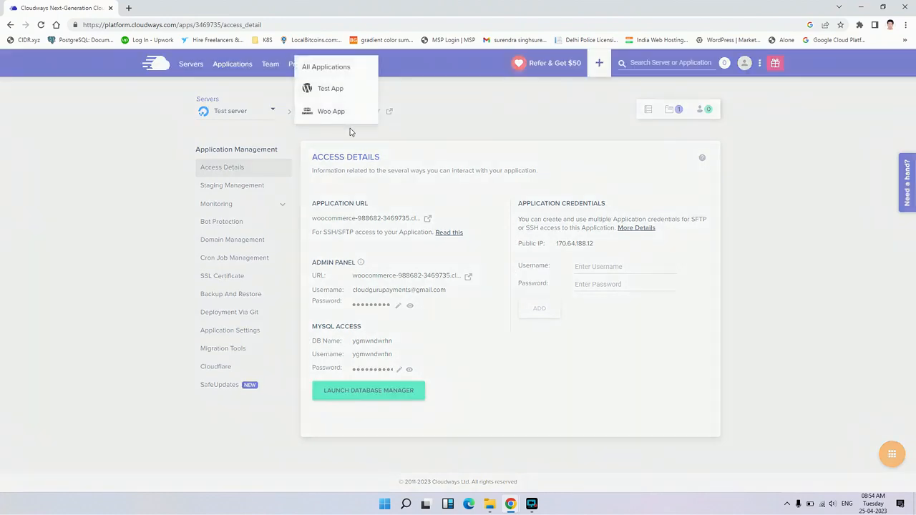
click(331, 92)
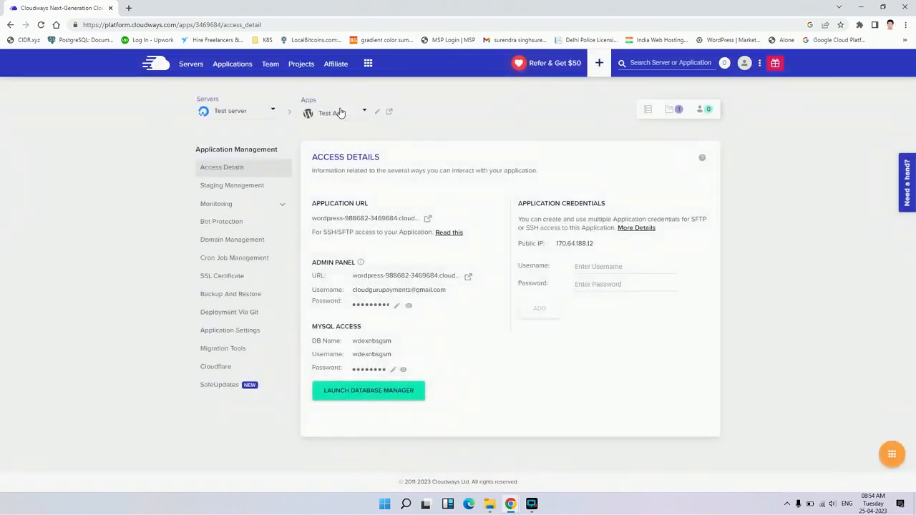
click(341, 113)
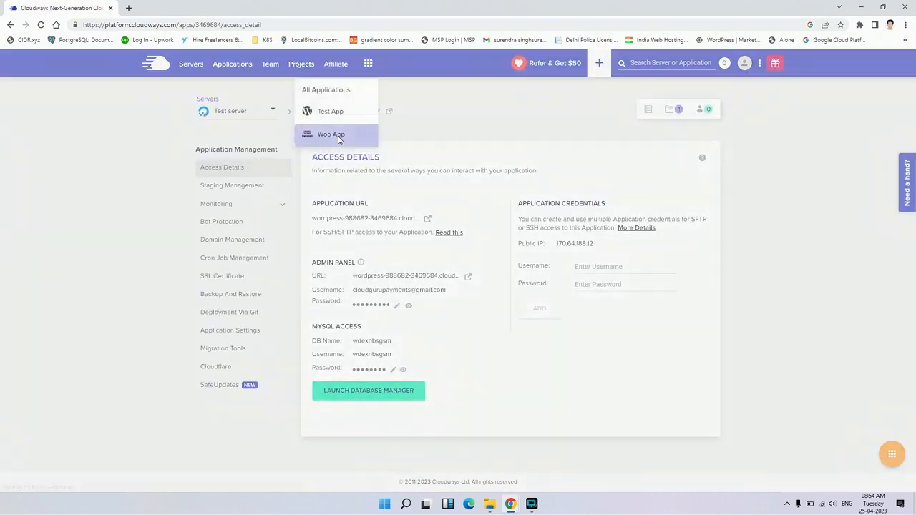
click(339, 136)
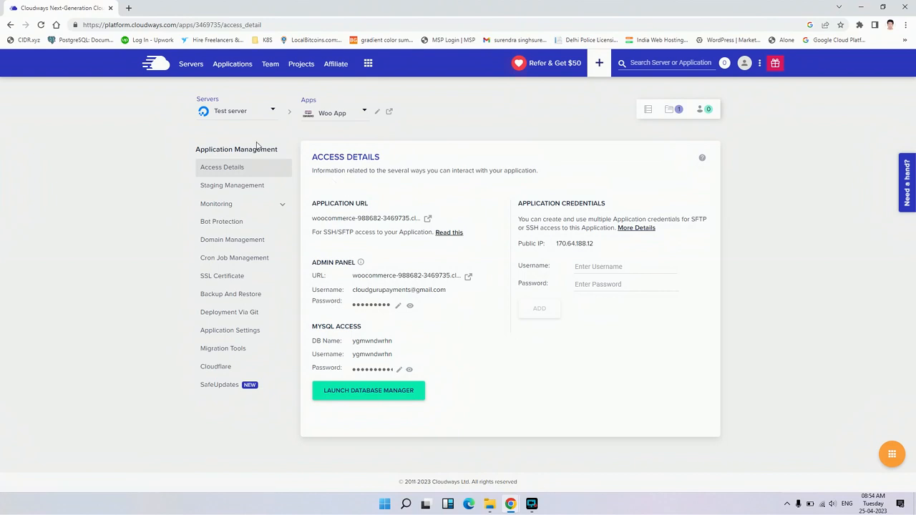
click(191, 64)
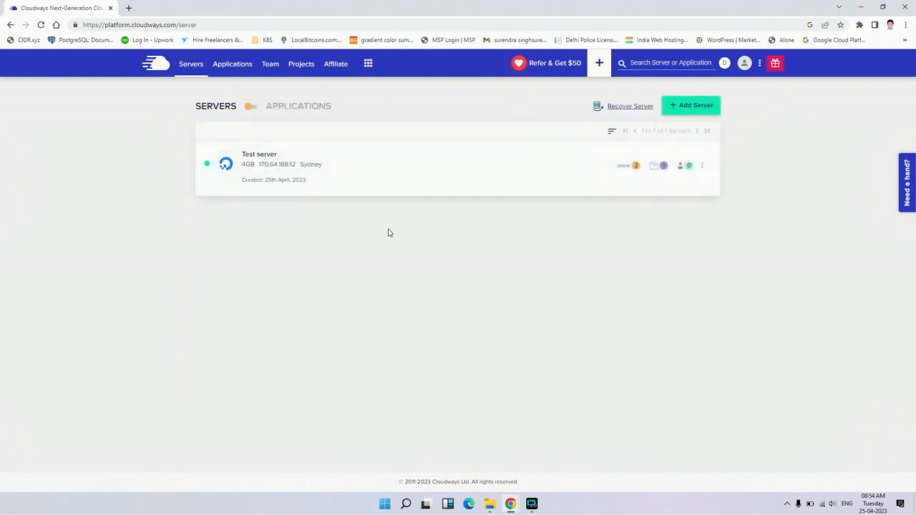